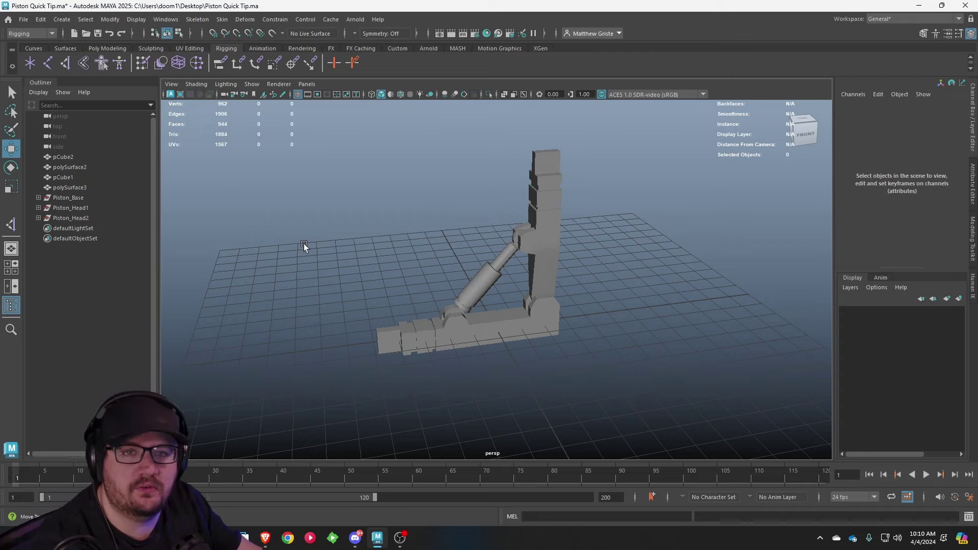
Step: Freeze the transformations of the upright arm pCube2
left_click_drag(402, 315, 532, 307, "alt")
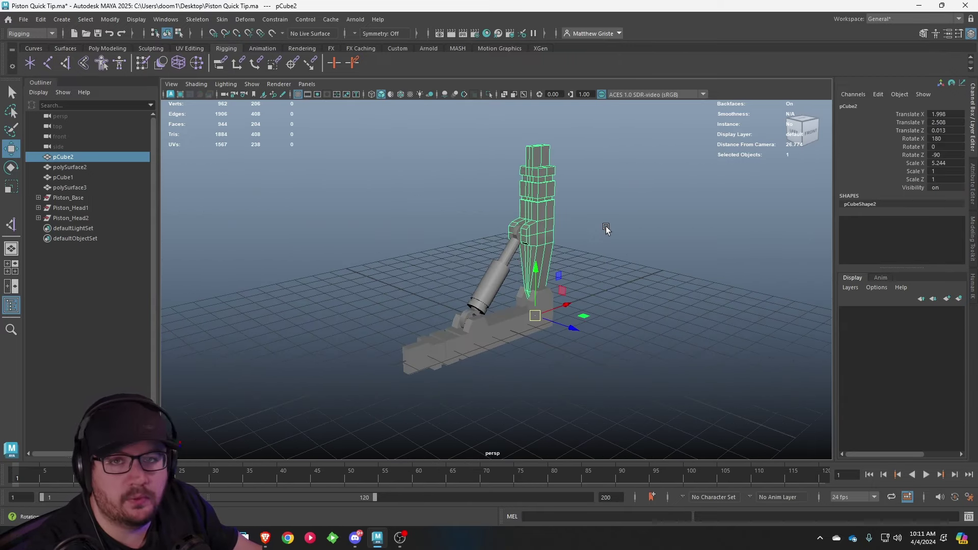
left_click_drag(606, 226, 571, 243, "alt")
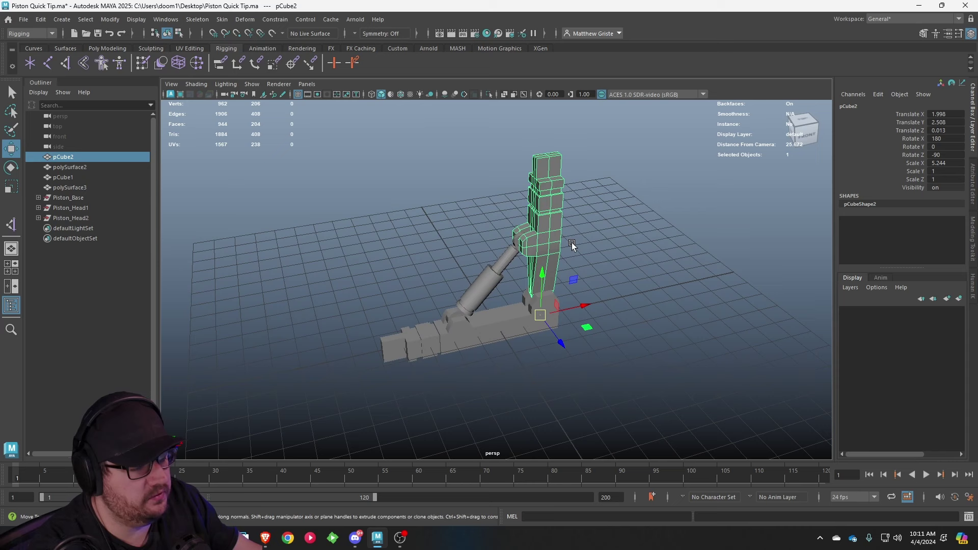
scroll(620, 266, "up", 2)
left_click_drag(569, 210, 544, 214, "alt")
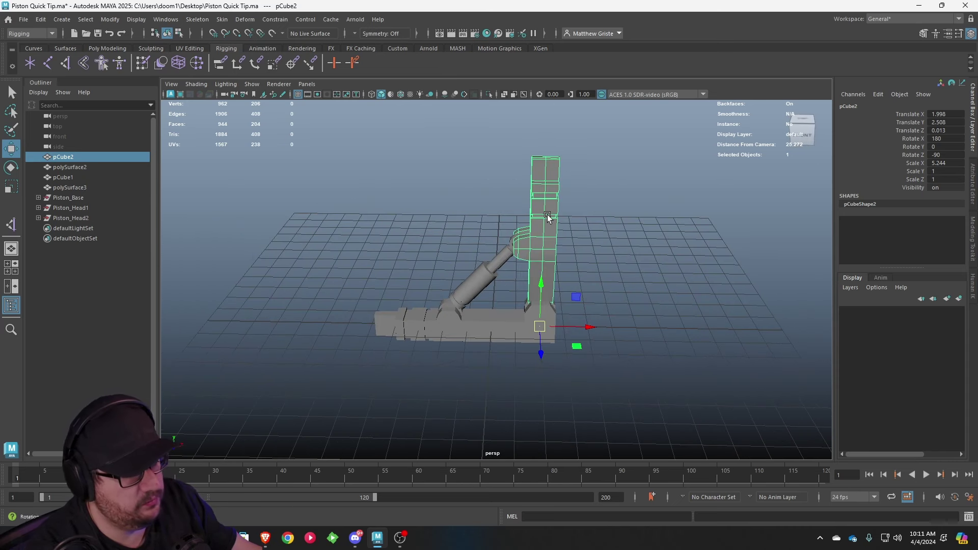
left_click(40, 20)
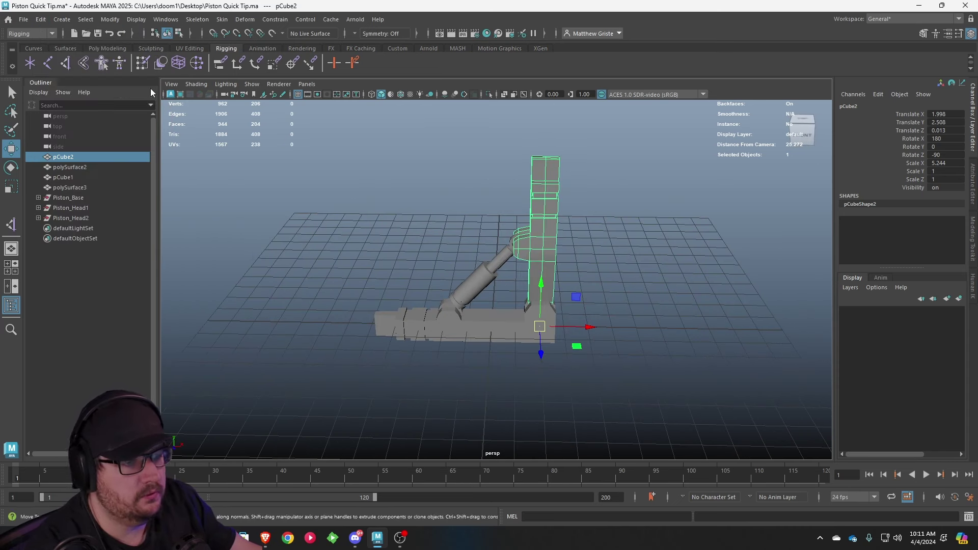
left_click(110, 19)
left_click(148, 68)
left_click_drag(468, 215, 507, 317, "alt")
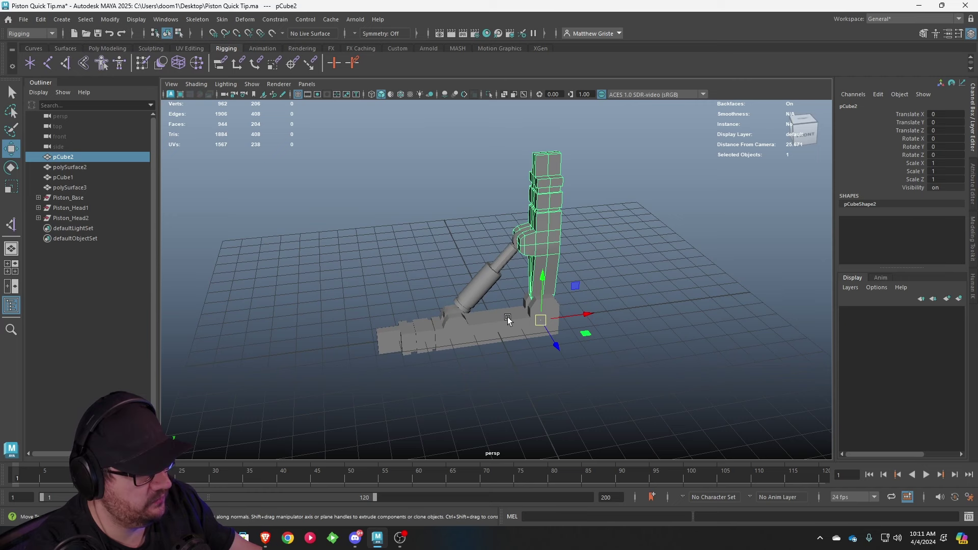
Step: Freeze the transformations of the horizontal arm pCube1 and of both piston parts
left_click(507, 316)
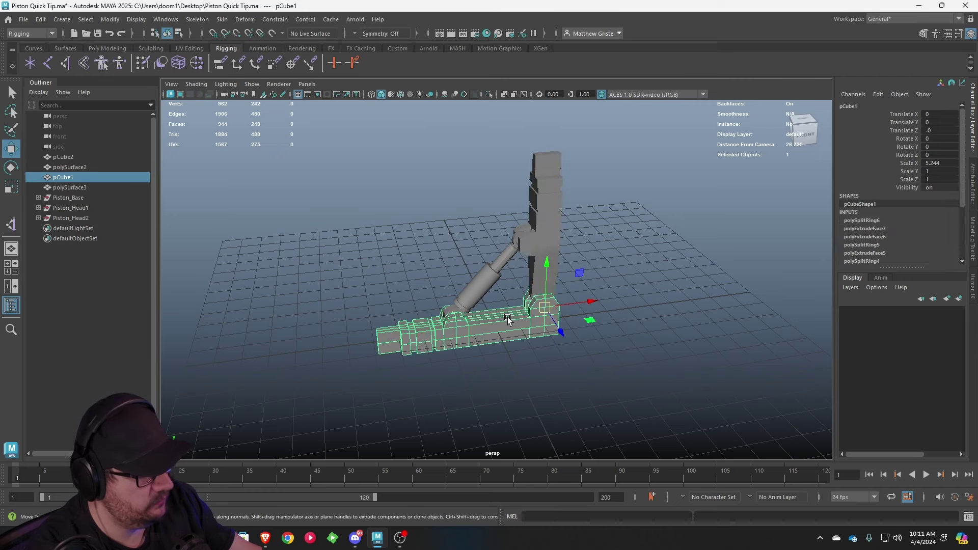
left_click(484, 283)
left_click(512, 249)
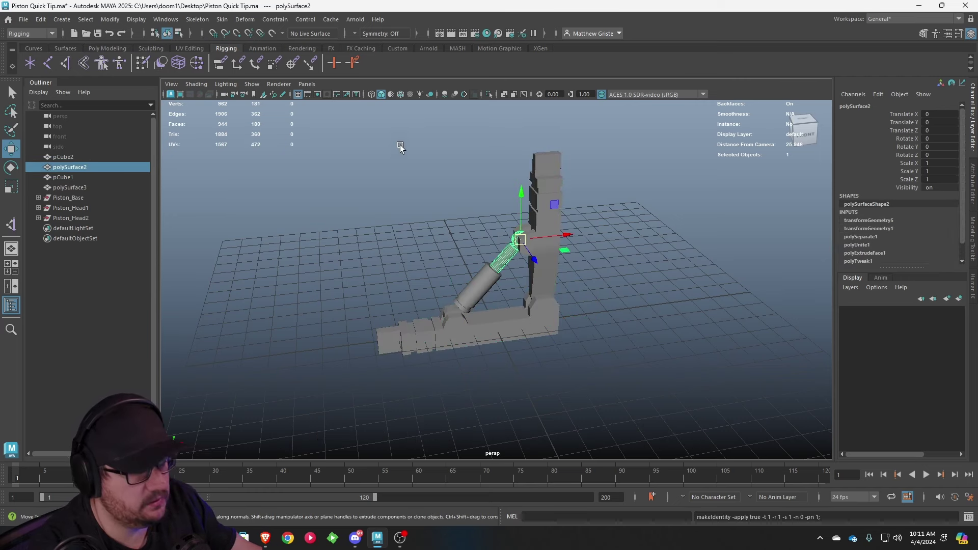
Step: Delete the construction history of both arms and both piston parts together, and clear the selection
left_click_drag(667, 190, 377, 354)
left_click(41, 19)
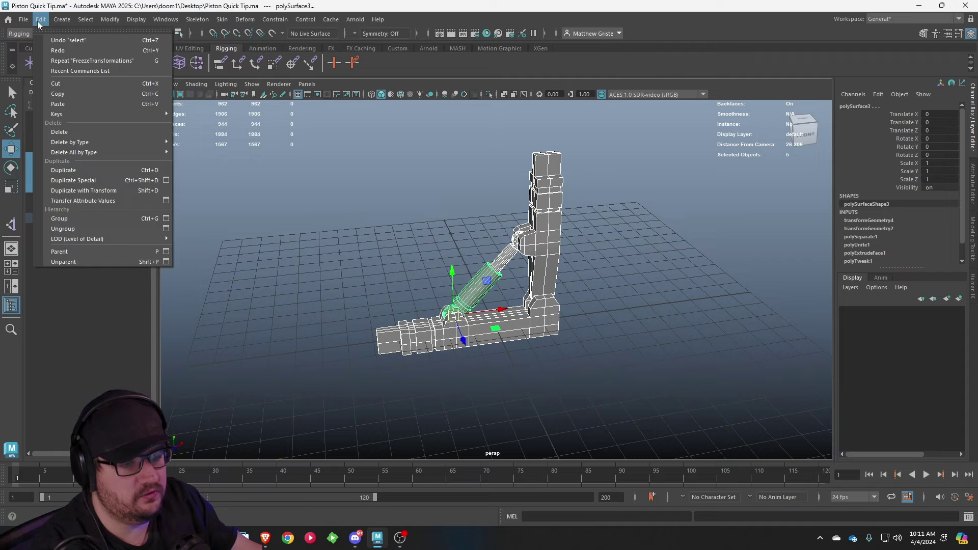
mouse_move(78, 142)
left_click(204, 142)
left_click(641, 266)
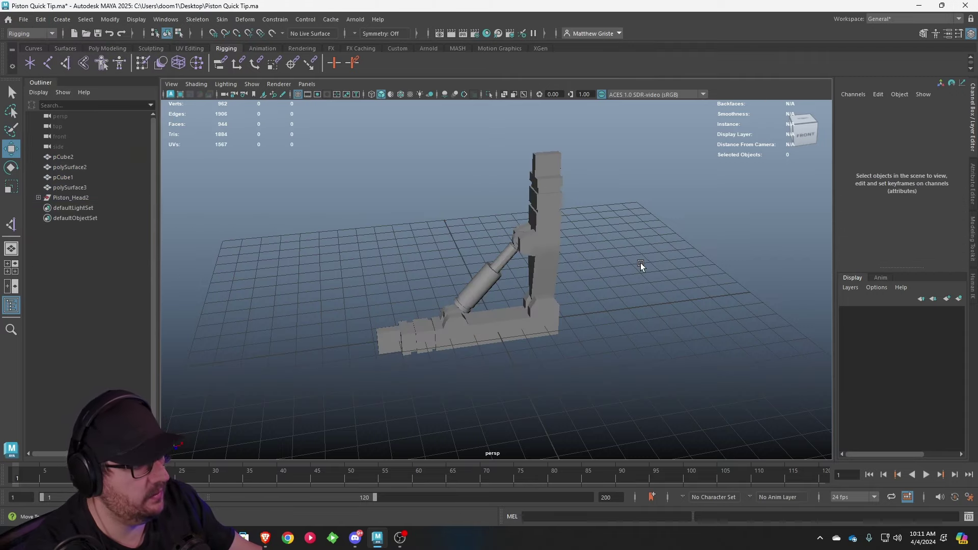
Step: Examine the piston parts and both arms one after another to see where their pivots sit
scroll(621, 254, "up", 2)
left_click(461, 294)
left_click(614, 307)
left_click_drag(614, 307, 536, 339, "alt")
left_click(556, 225)
left_click(498, 337)
left_click(526, 307)
left_click(518, 329)
Step: Try moving the horizontal arm pCube1 and undo the move
key("ctrl+z")
key("e")
key("w")
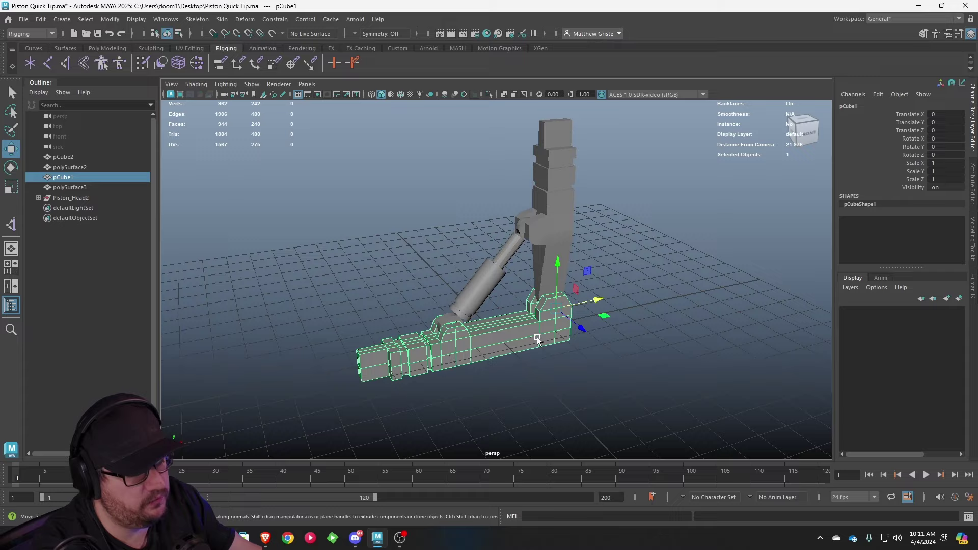
left_click_drag(567, 306, 499, 218)
key("ctrl+z")
Step: Move the horizontal arm's pivot to the hinge, between the two brackets that hold the upright arm
scroll(489, 226, "up", 2)
left_click_drag(661, 220, 472, 323, "alt")
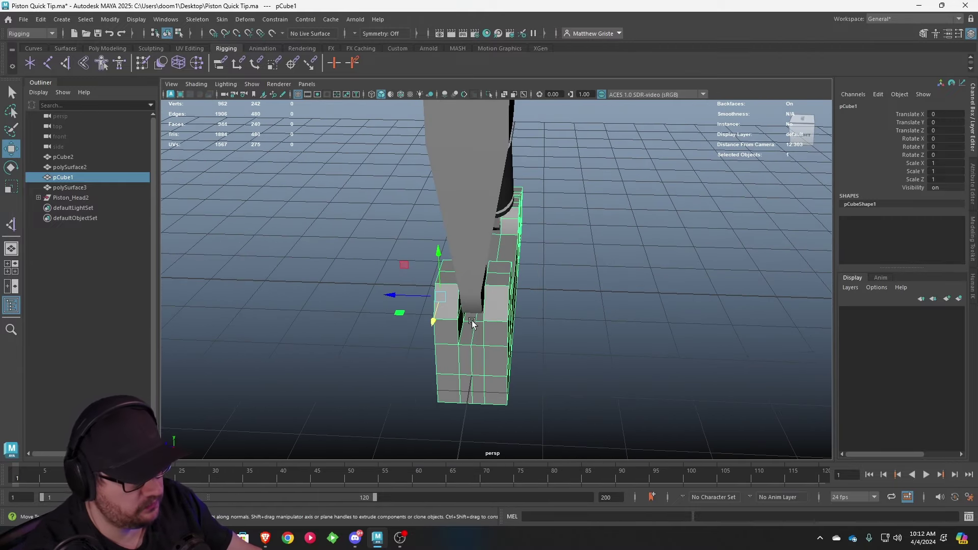
key("d")
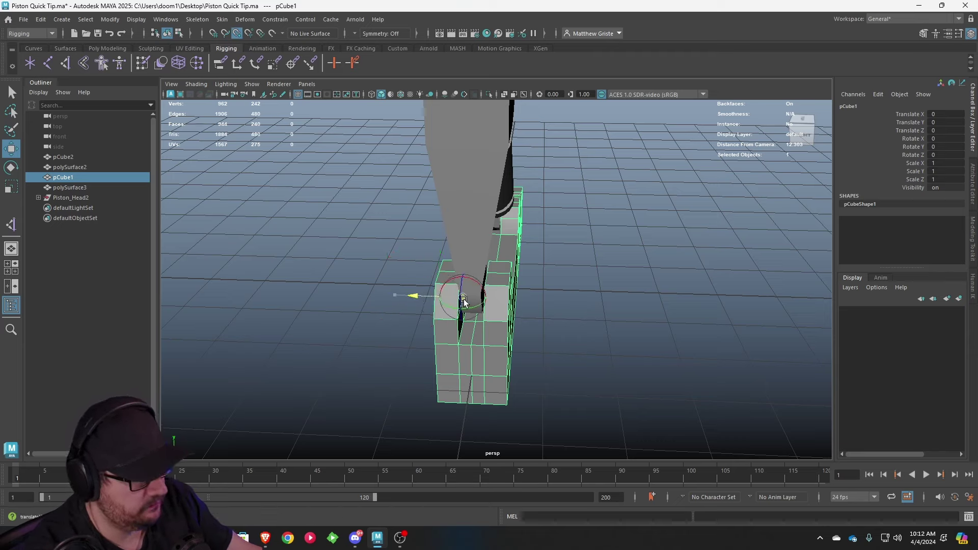
key("d")
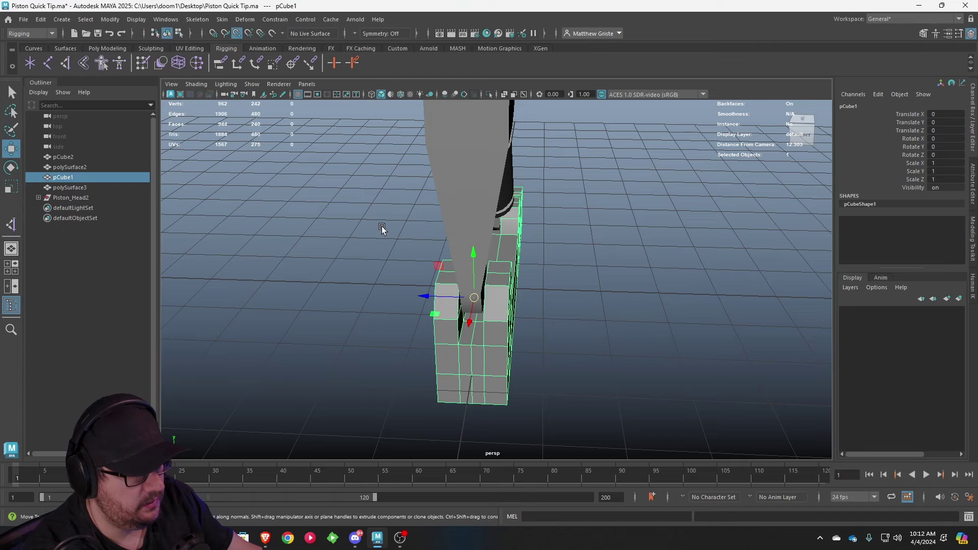
Step: Align the horizontal arm's pivot with the centre of the arm's width using the top view, and check it from the side
key("space")
key("space")
scroll(602, 260, "up", 15)
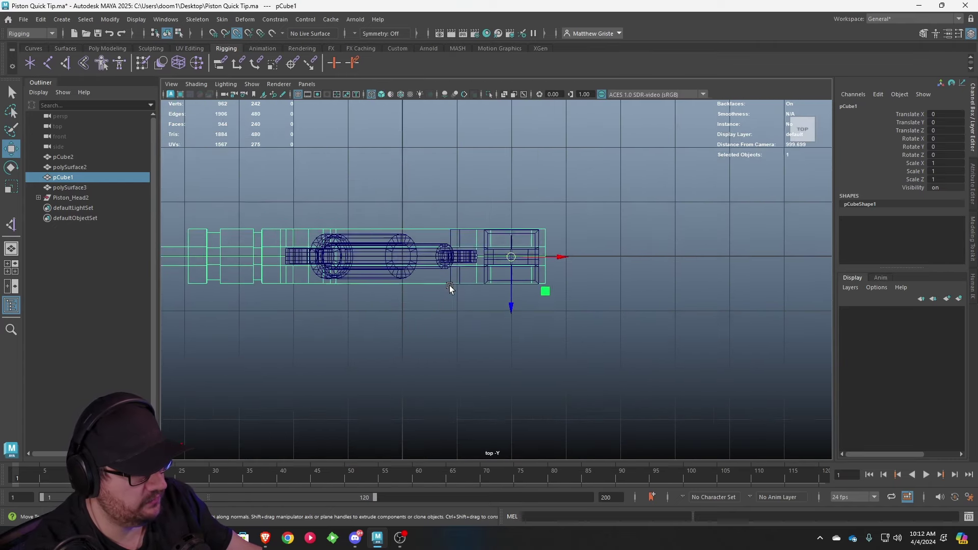
scroll(473, 287, "up", 2)
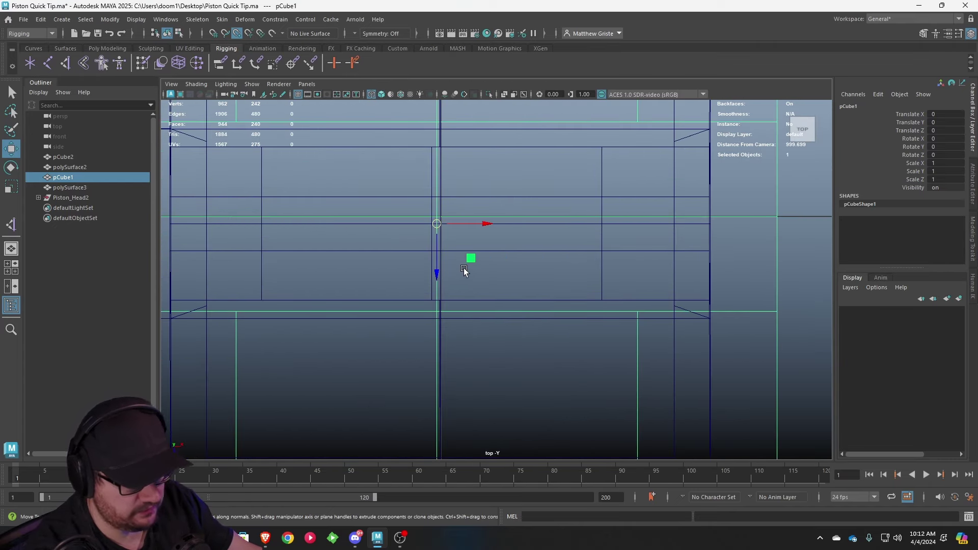
key("d")
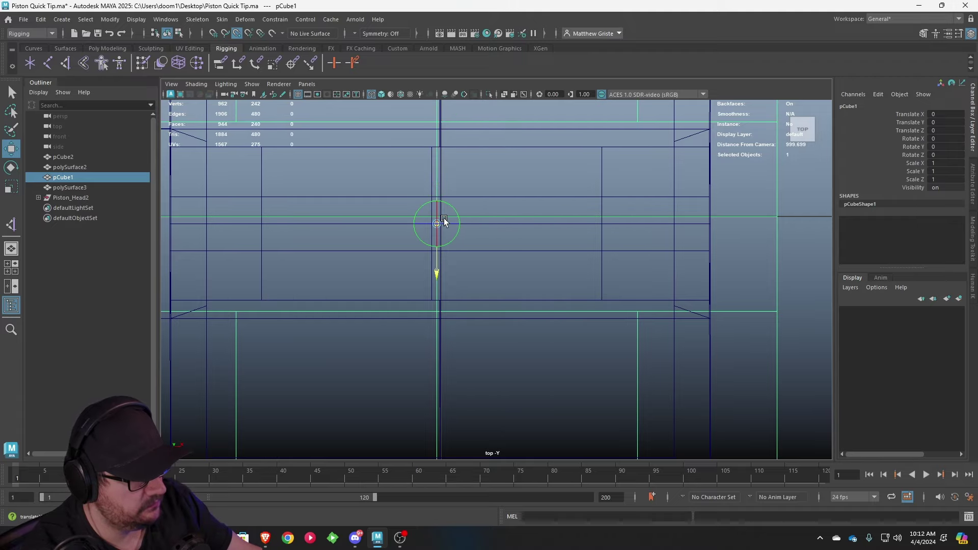
key("d")
scroll(547, 262, "down", 10)
key("space")
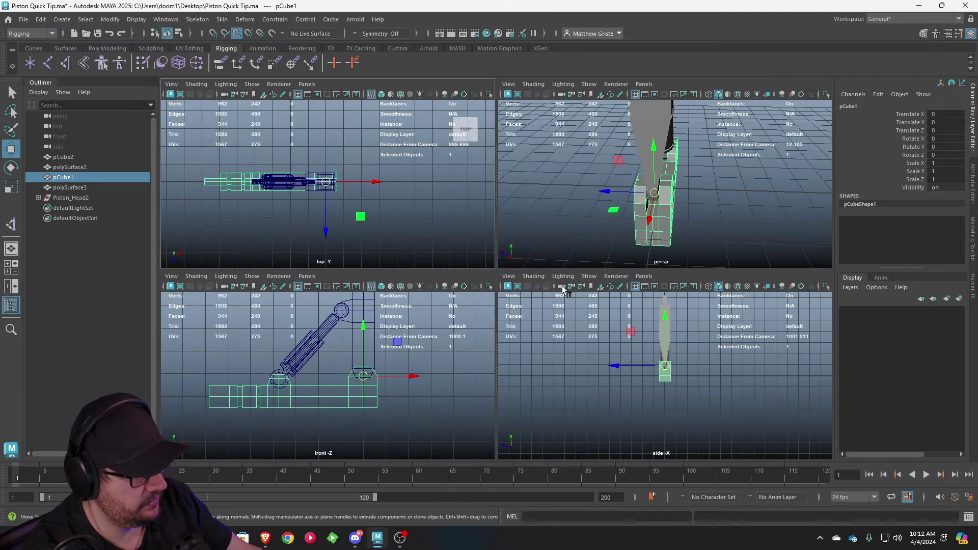
key("space")
scroll(499, 241, "up", 5)
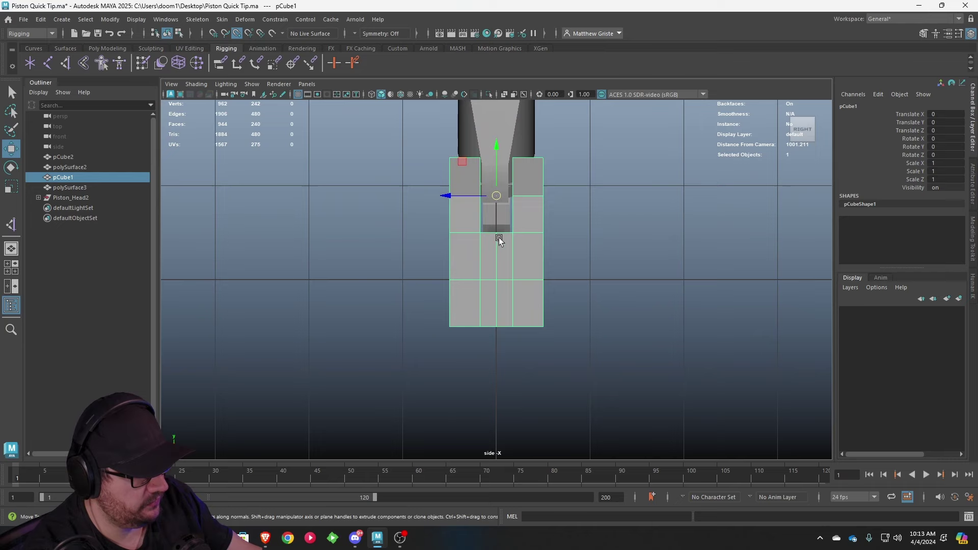
Step: Raise the pivot of the upright arm pCube2 in the front view, snapping it to the arm's lower edge at the hinge
key("space")
key("space")
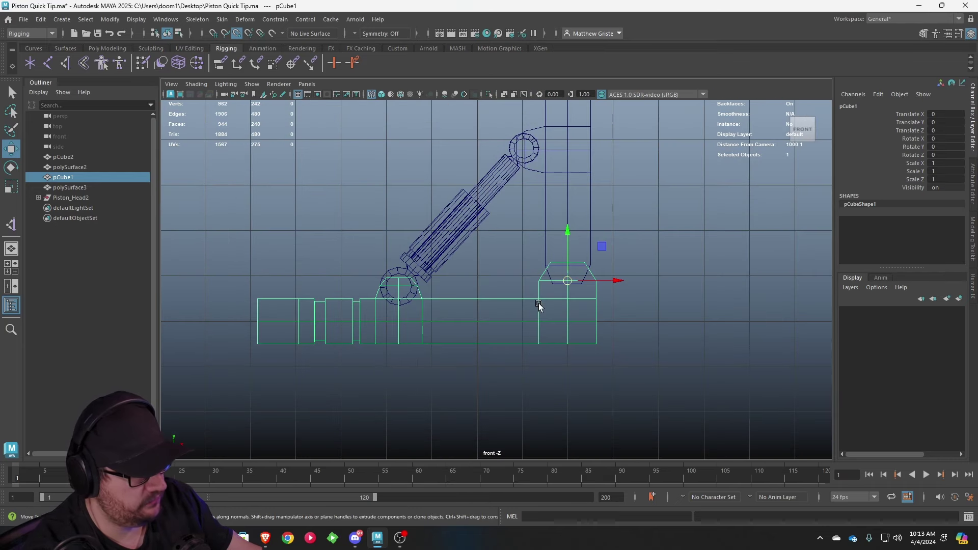
left_click(572, 159)
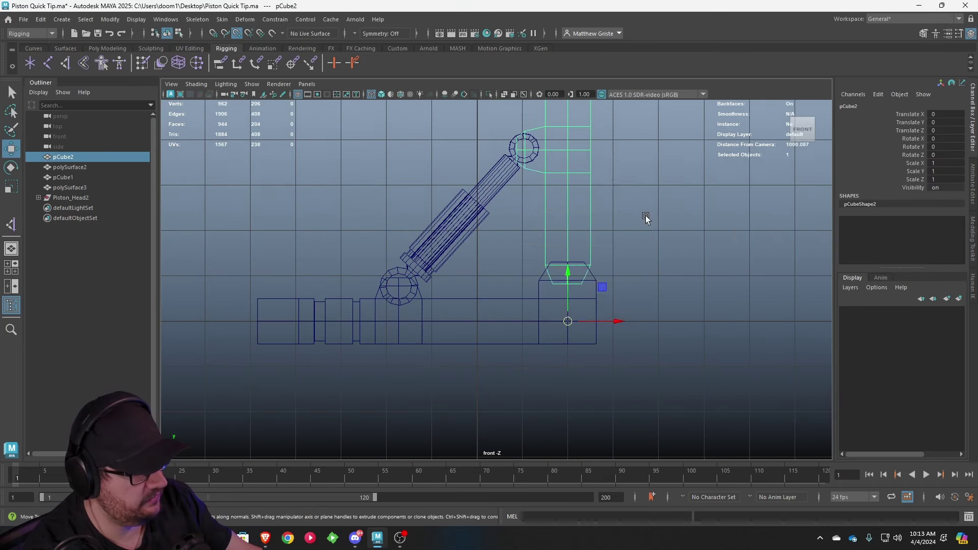
key("space")
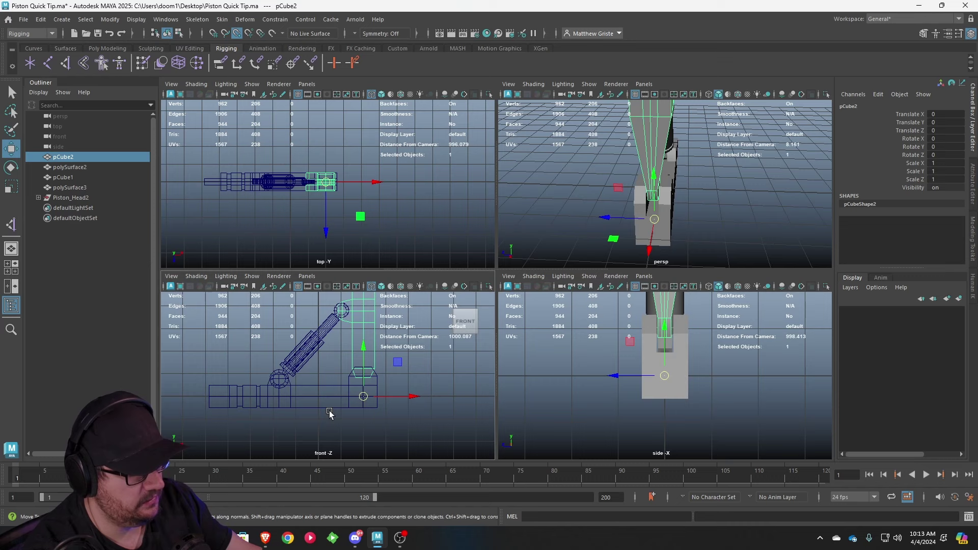
right_click_drag(328, 413, 468, 426, "alt")
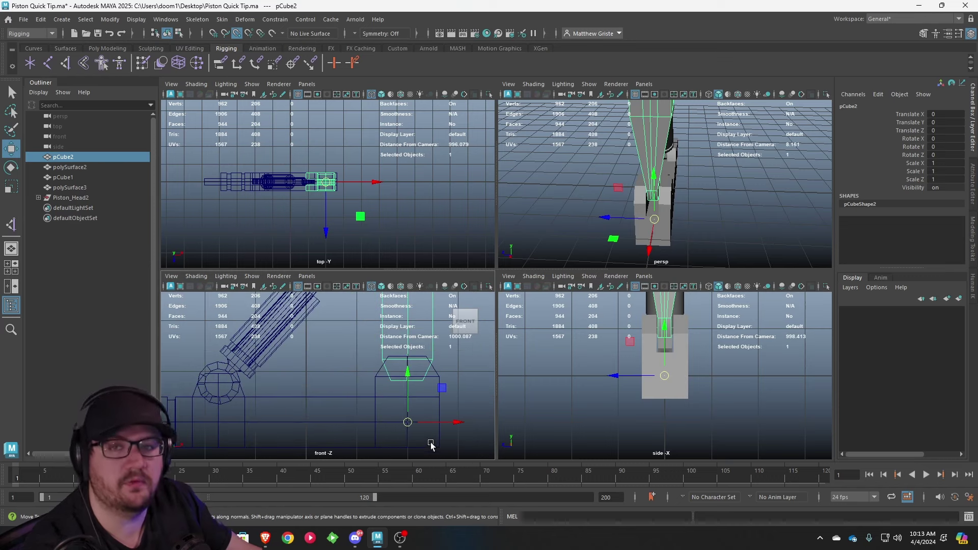
key("space")
middle_click_drag(607, 324, 422, 294, "alt")
scroll(421, 293, "up", 1)
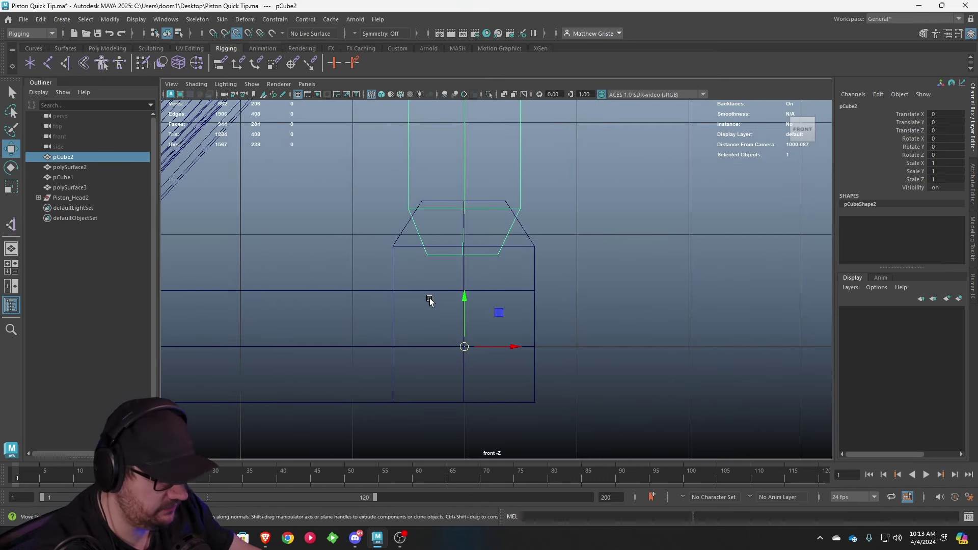
key("d")
left_click_drag(465, 313, 464, 173)
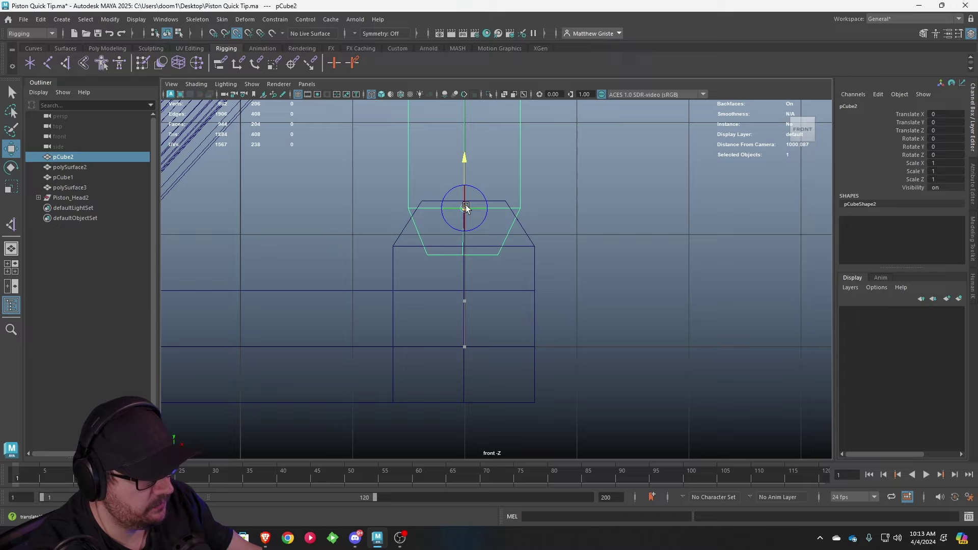
key("space")
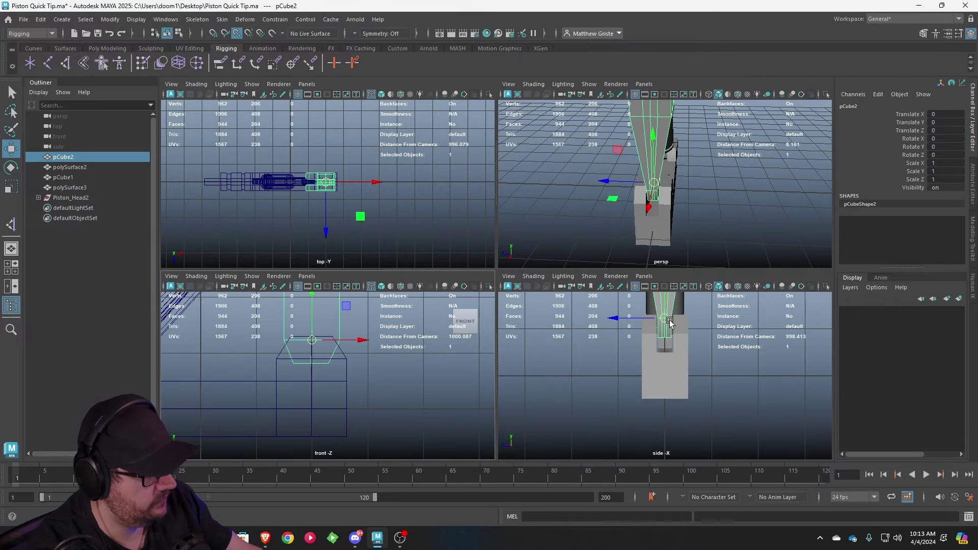
key("space")
Step: Select the piston rod polySurface2 and frame it in the perspective view
left_click_drag(601, 207, 569, 238, "alt")
scroll(530, 233, "up", 4)
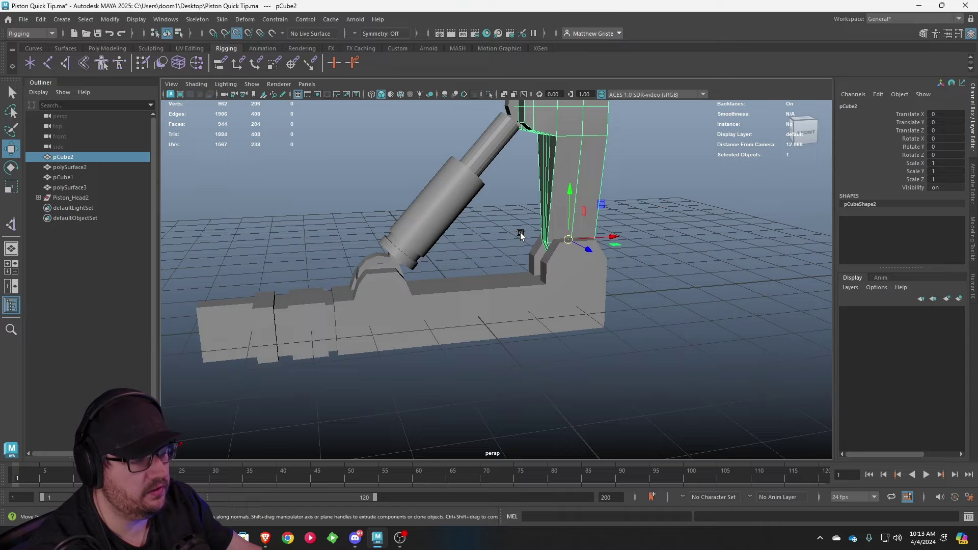
middle_click_drag(448, 200, 494, 213, "alt")
left_click(494, 213)
left_click_drag(488, 219, 488, 144, "alt")
left_click(545, 134)
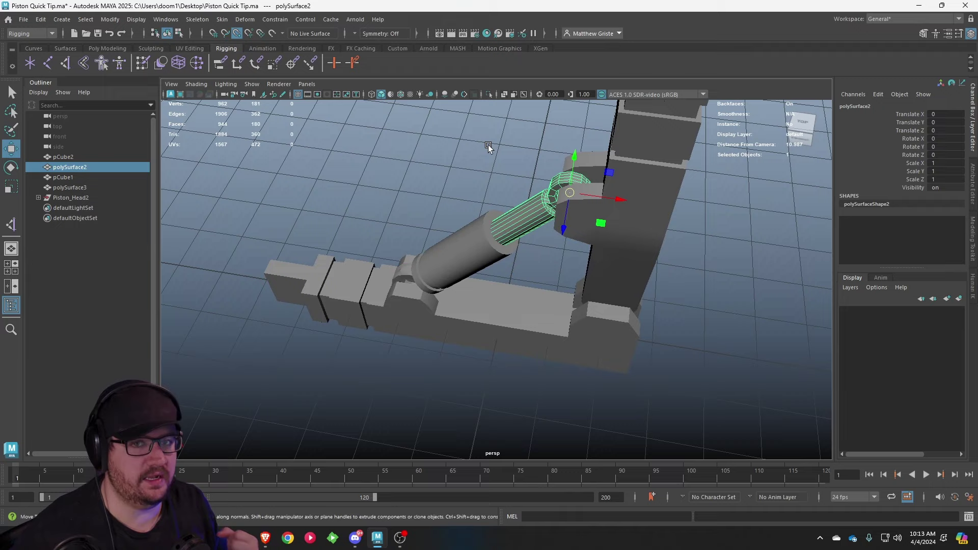
key("f")
Step: Examine the piston rod's pivot against the upright arm's bracket in the front and perspective views
key("space")
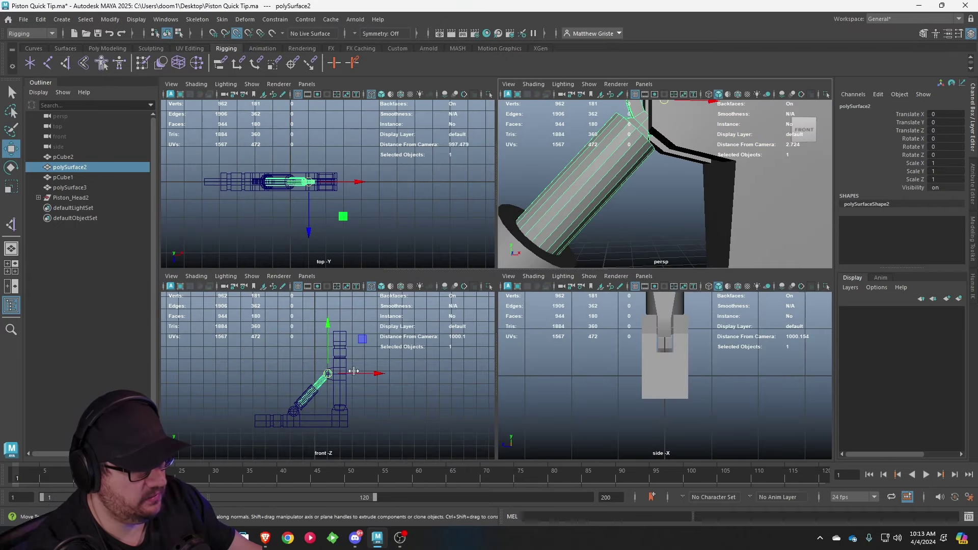
key("space")
scroll(453, 285, "up", 5)
scroll(522, 326, "down", 4)
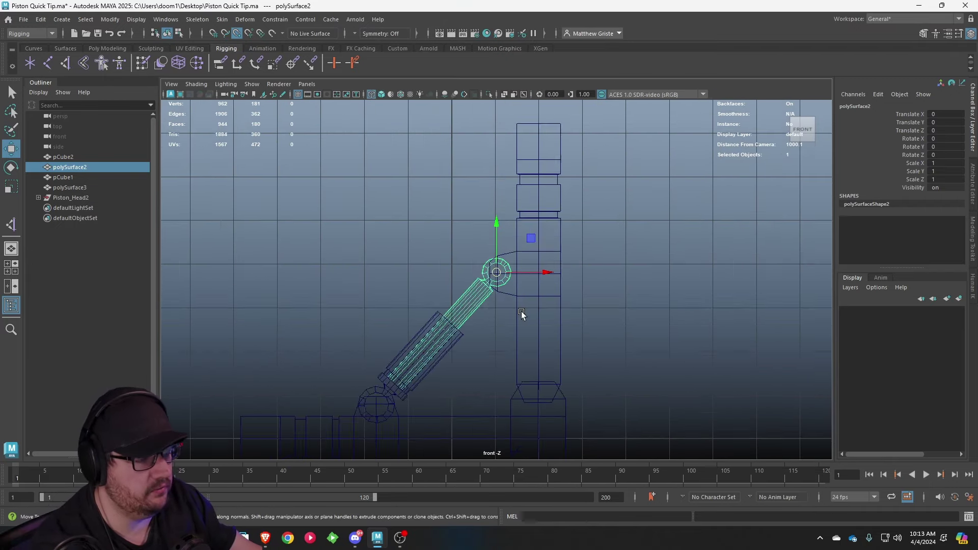
middle_click_drag(516, 355, 547, 261, "alt")
key("space")
key("space")
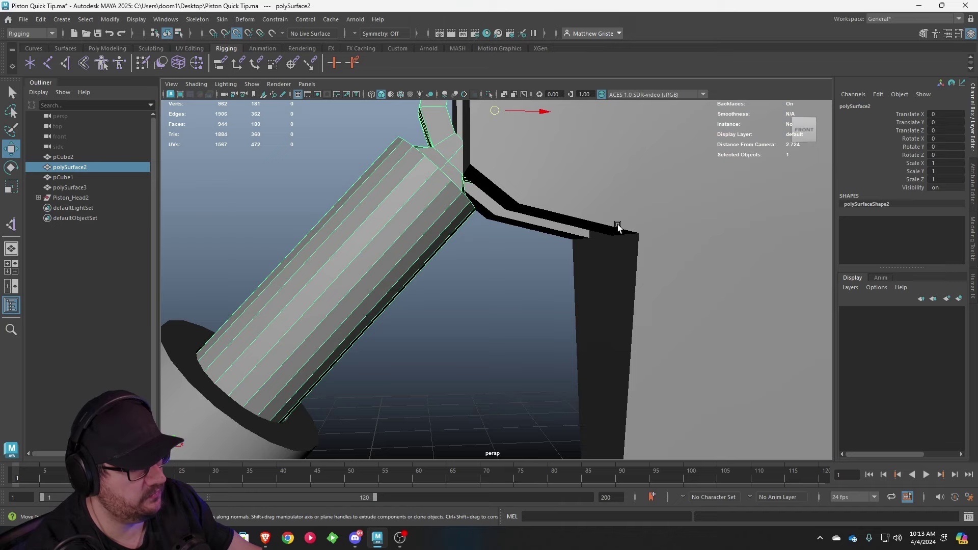
scroll(582, 336, "down", 4)
scroll(560, 285, "down", 5)
key("space")
key("F2")
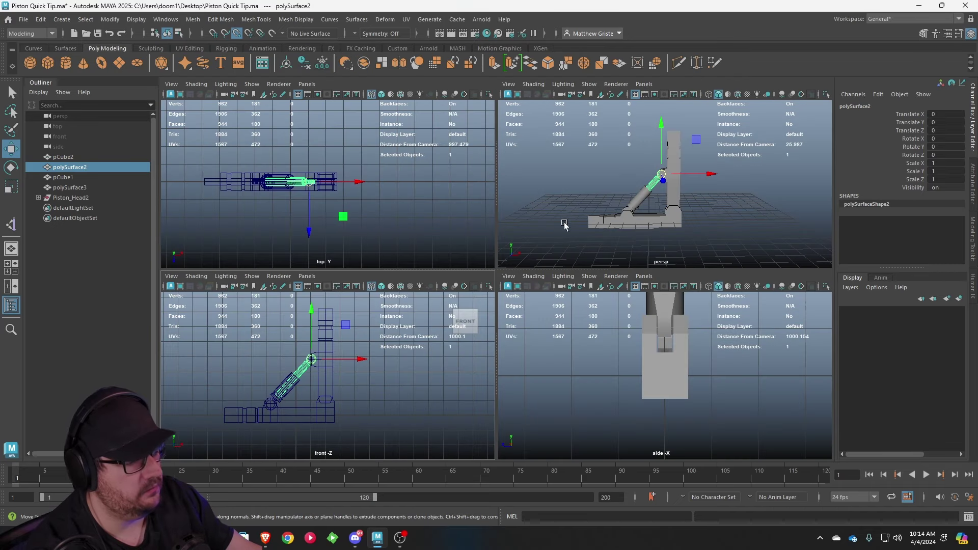
key("space")
scroll(460, 274, "up", 2)
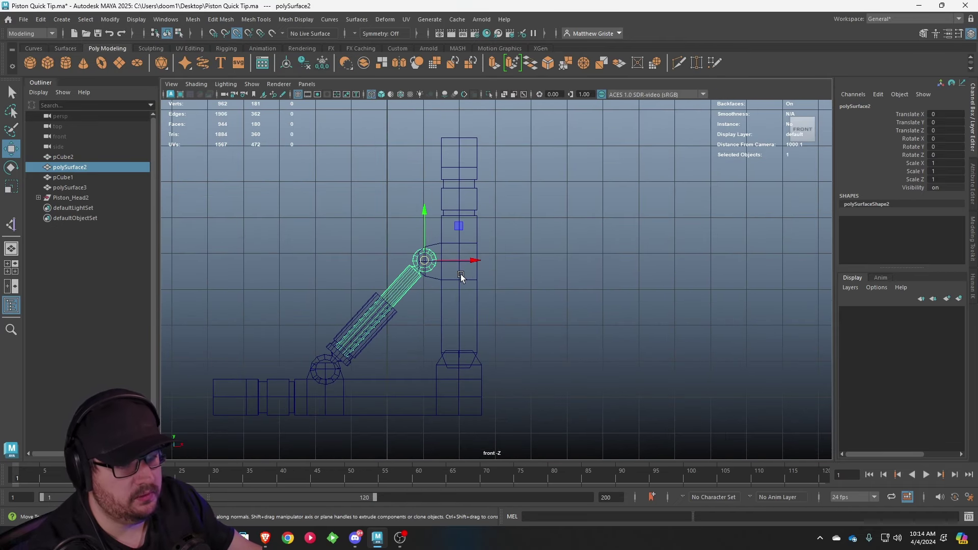
Step: Switch both the menu set and the shelf to Rigging
left_click(40, 34)
left_click(35, 54)
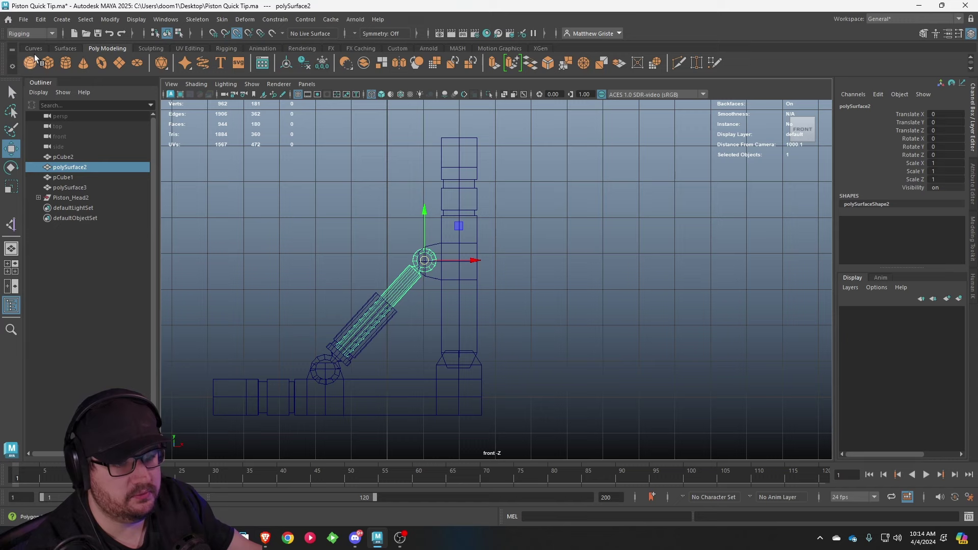
left_click(218, 48)
middle_click_drag(445, 314, 497, 270, "alt")
scroll(497, 270, "down", 2)
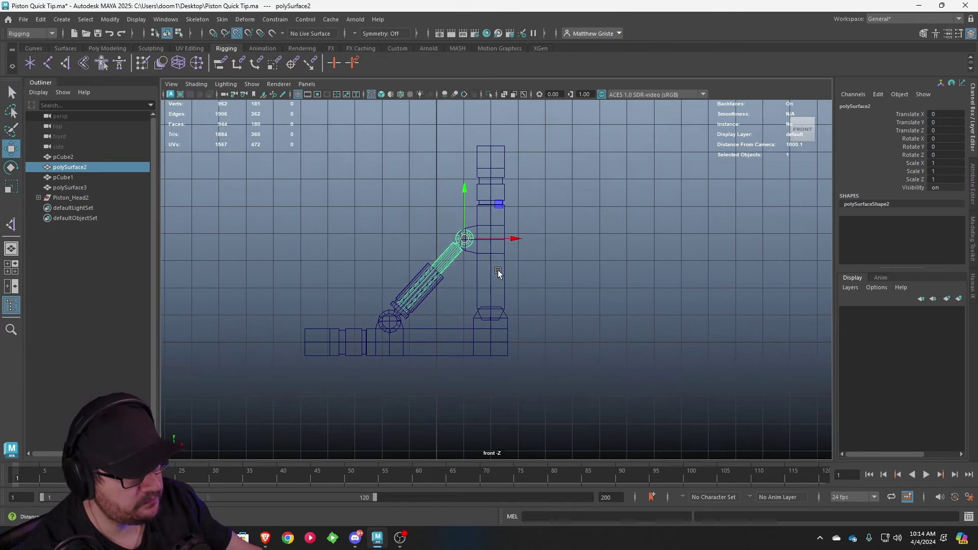
scroll(497, 270, "up", 1)
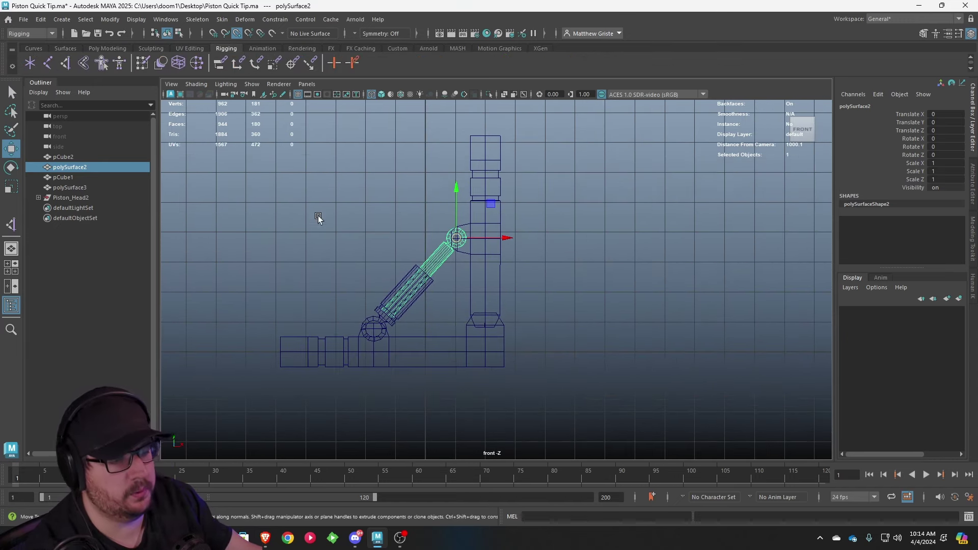
Step: Create a three-joint chain in the front view from the upright arm's tip through the hinge to the lower arm's far end
left_click(47, 63)
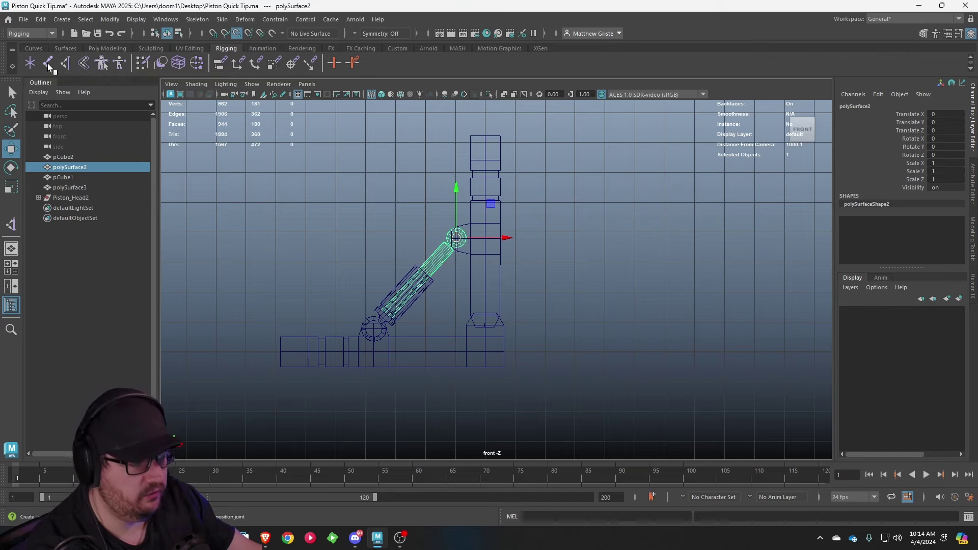
left_click(485, 136)
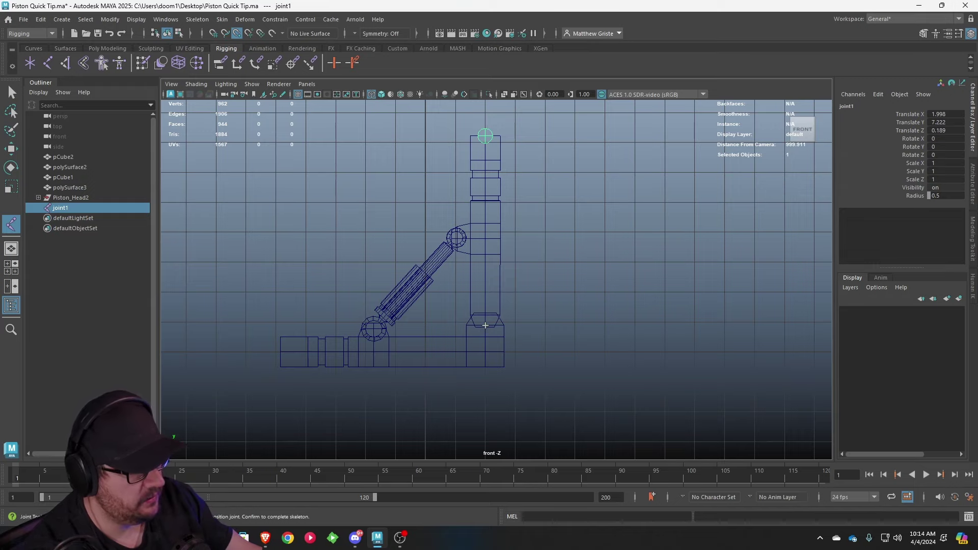
left_click(484, 327)
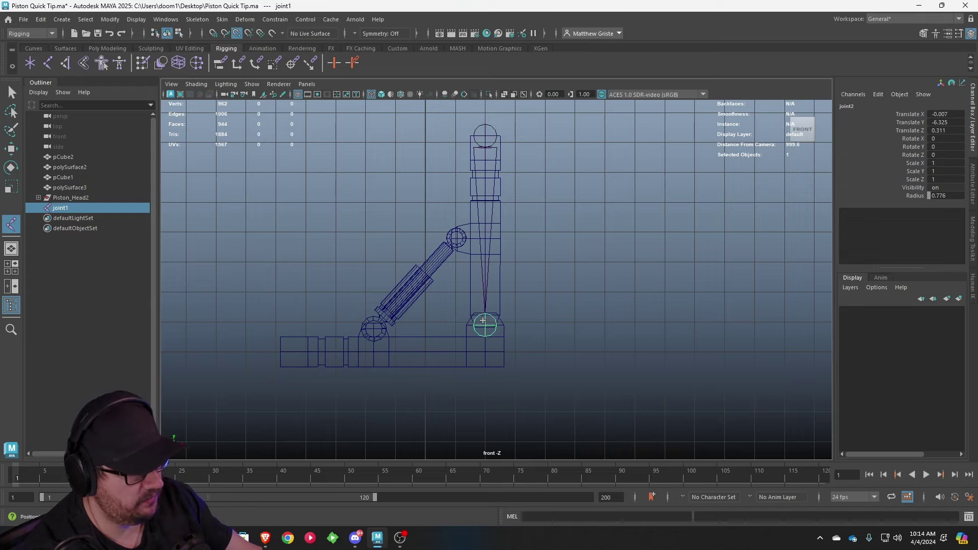
scroll(482, 320, "up", 6)
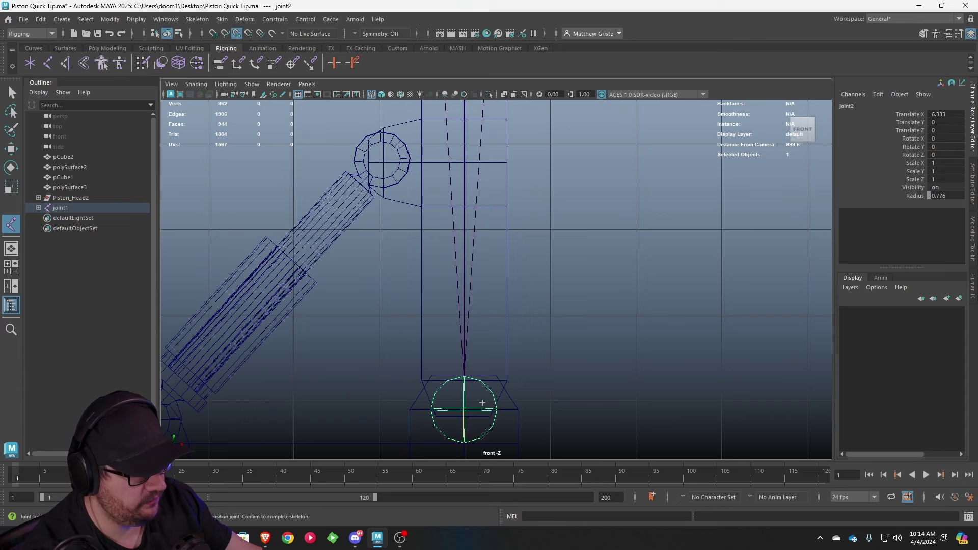
scroll(470, 346, "down", 6)
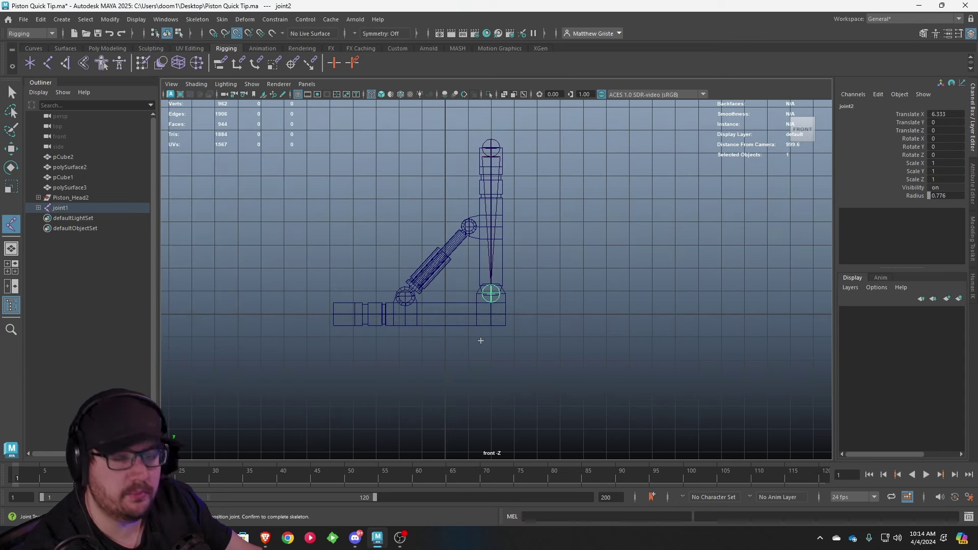
scroll(479, 339, "up", 3)
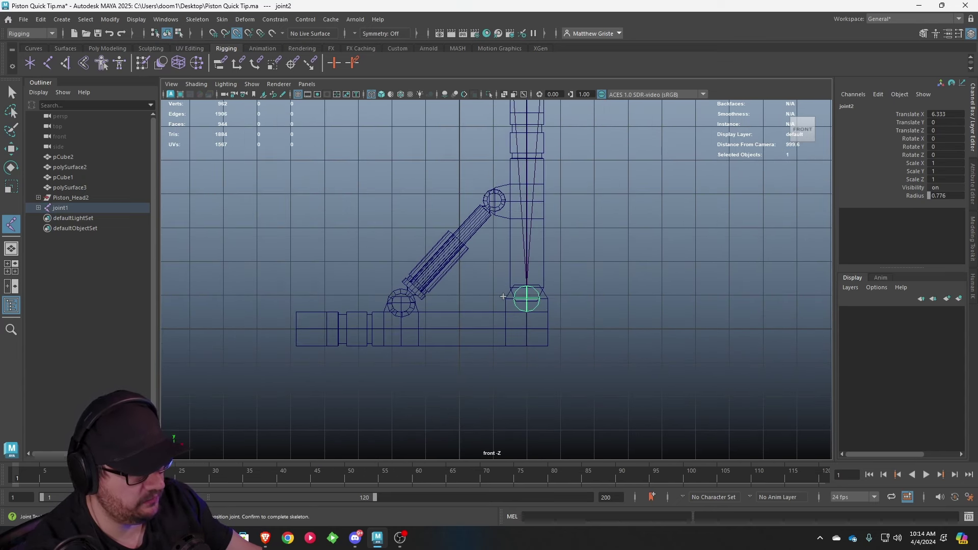
left_click(297, 328)
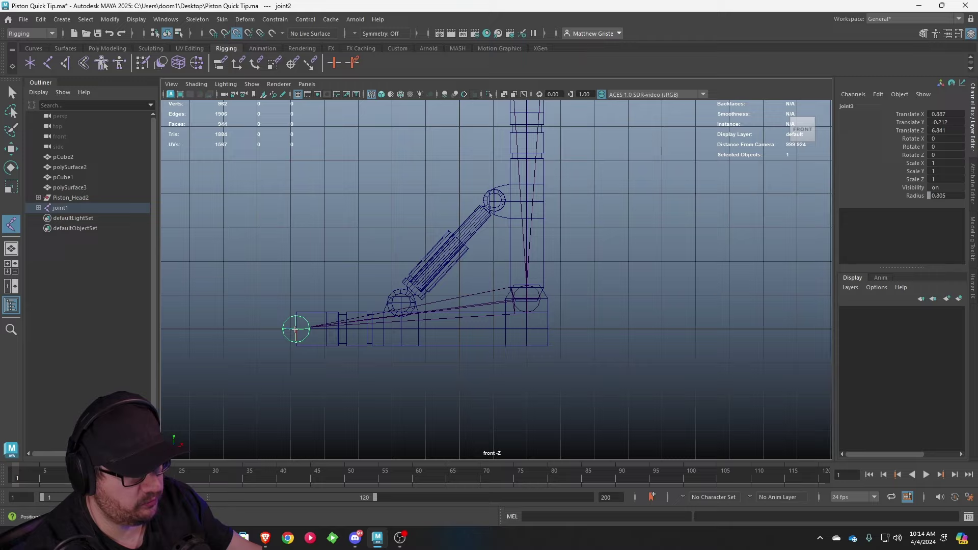
key("Return")
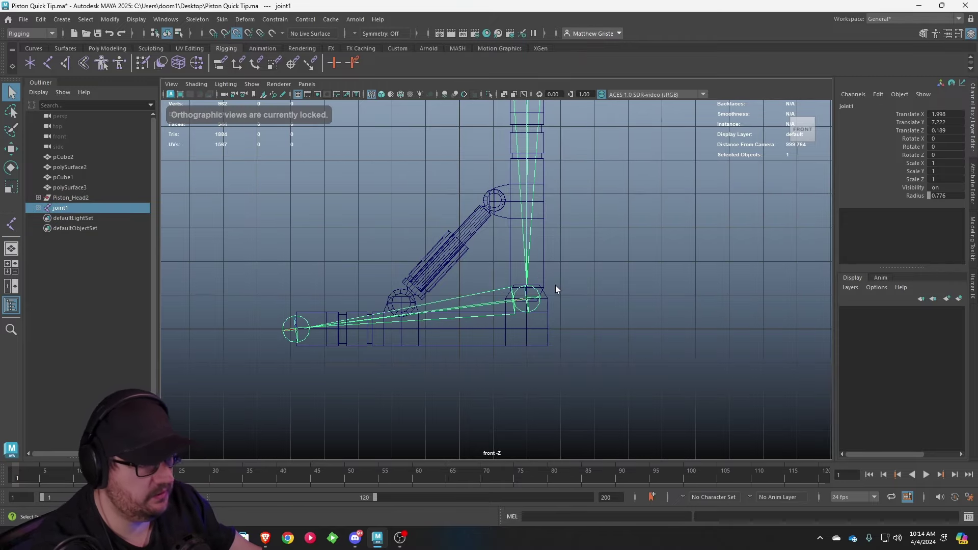
Step: Try to move the end joint sideways onto the lower arm's centre in the perspective view
key("space")
key("space")
left_click_drag(564, 239, 589, 292, "alt")
left_click(562, 182)
left_click_drag(562, 183, 530, 167, "alt")
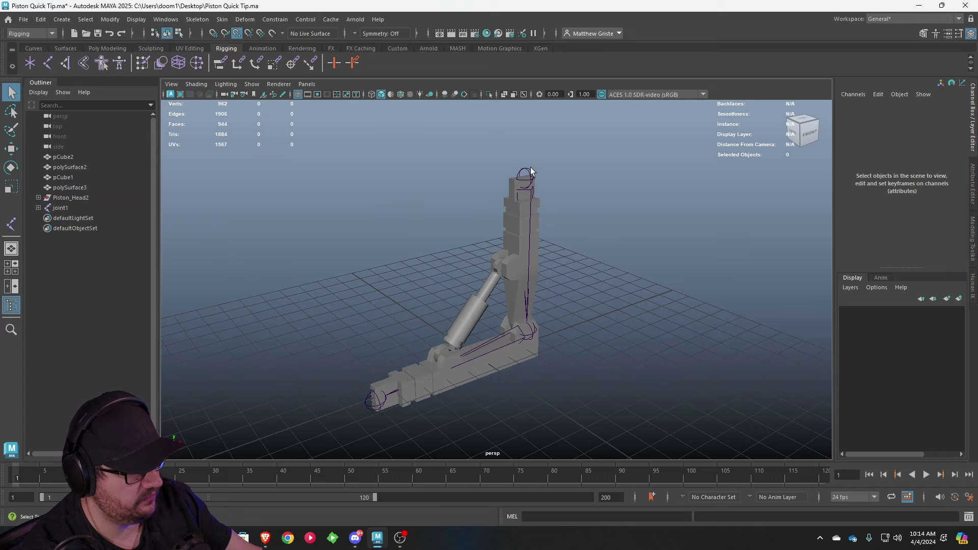
left_click(377, 398)
left_click_drag(398, 422, 305, 329)
key("ctrl+z")
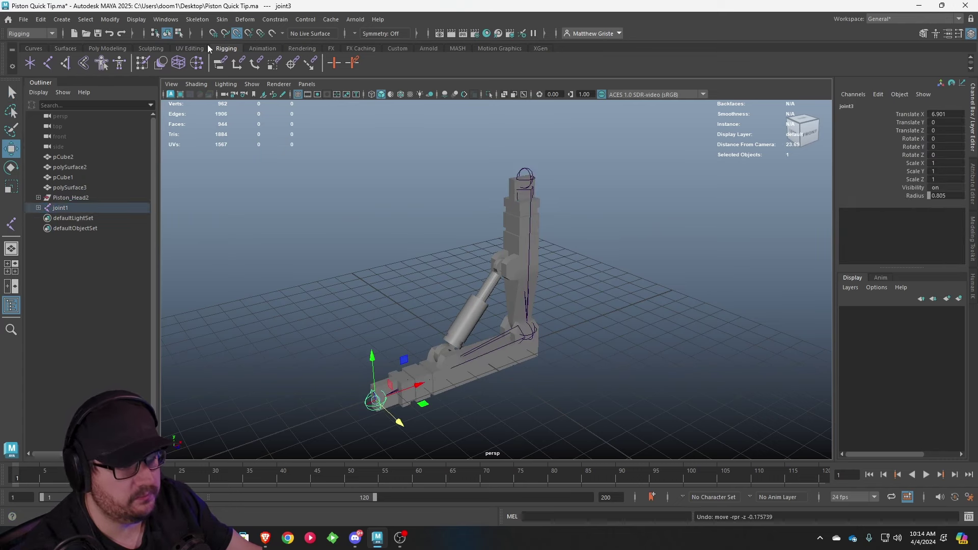
left_click_drag(399, 421, 497, 451)
key("ctrl+z")
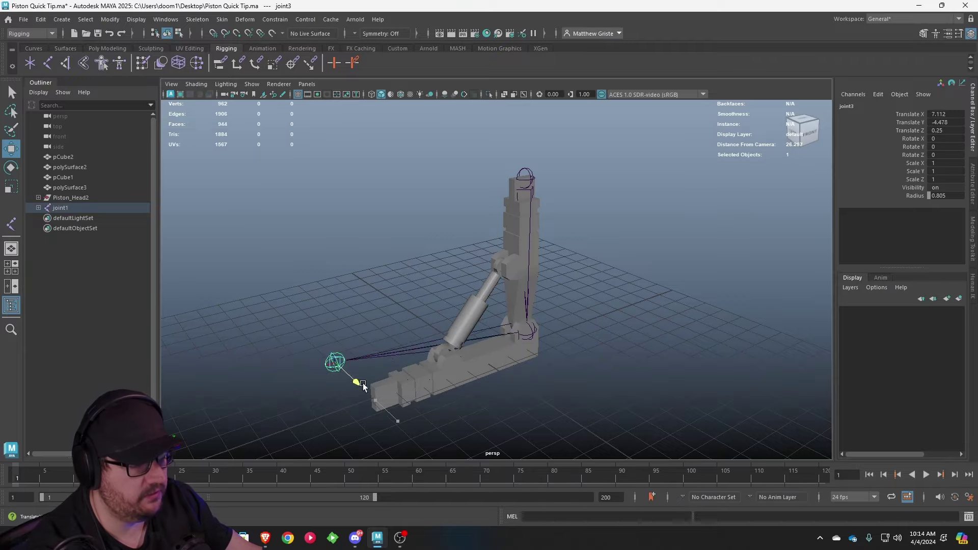
key("ctrl+z")
Step: Display wireframe on shaded and move joint1 sideways to the centre of the upright arm's tip, at Translate Z about 0.013
left_click_drag(326, 356, 465, 413, "alt")
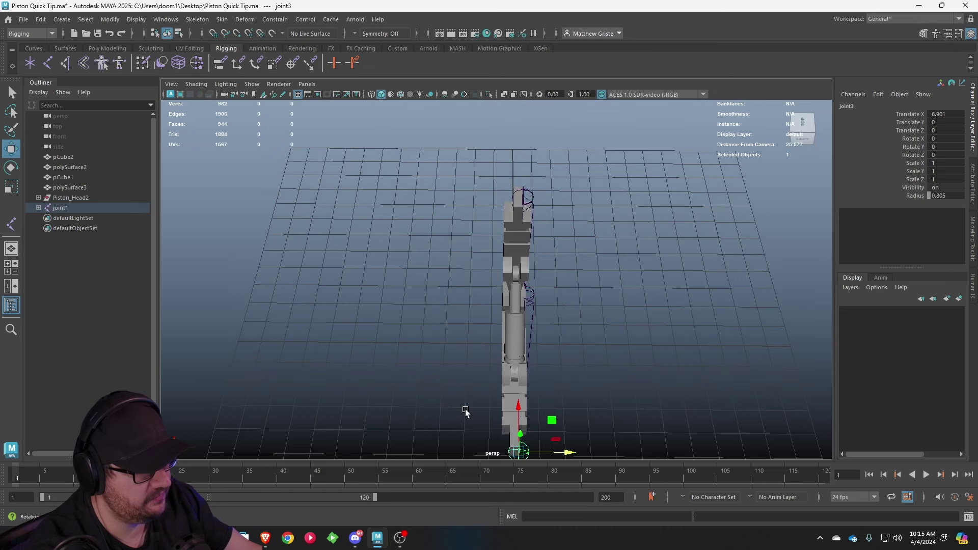
left_click(465, 412)
left_click(527, 195)
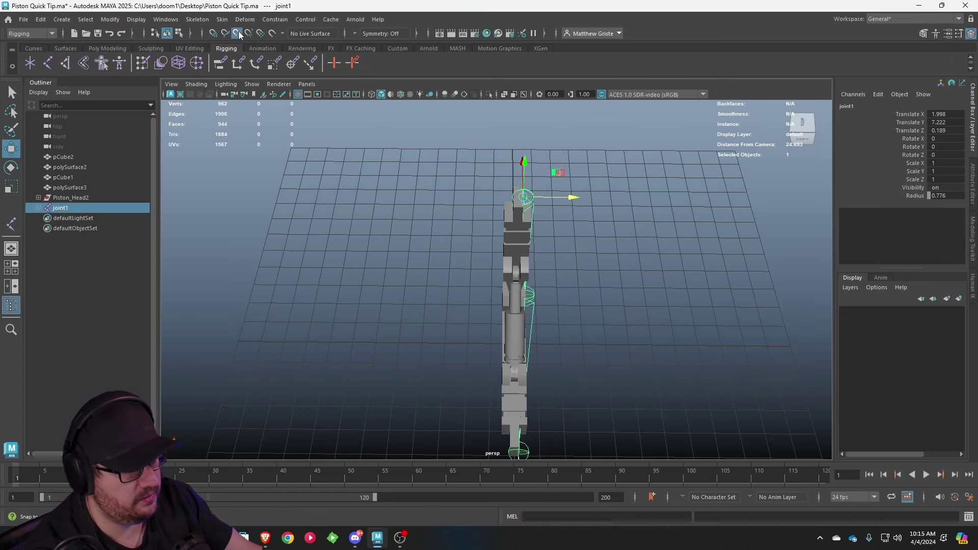
scroll(568, 178, "up", 5)
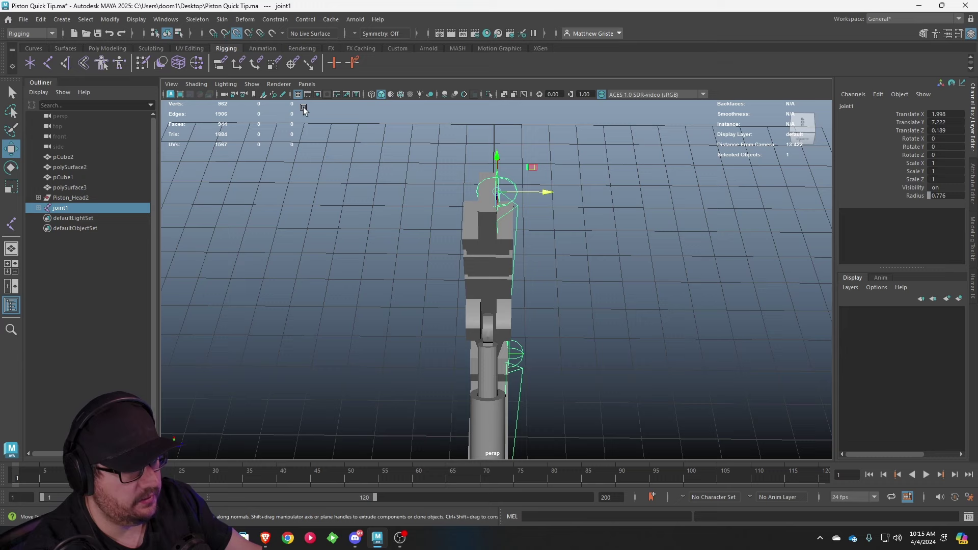
left_click(372, 95)
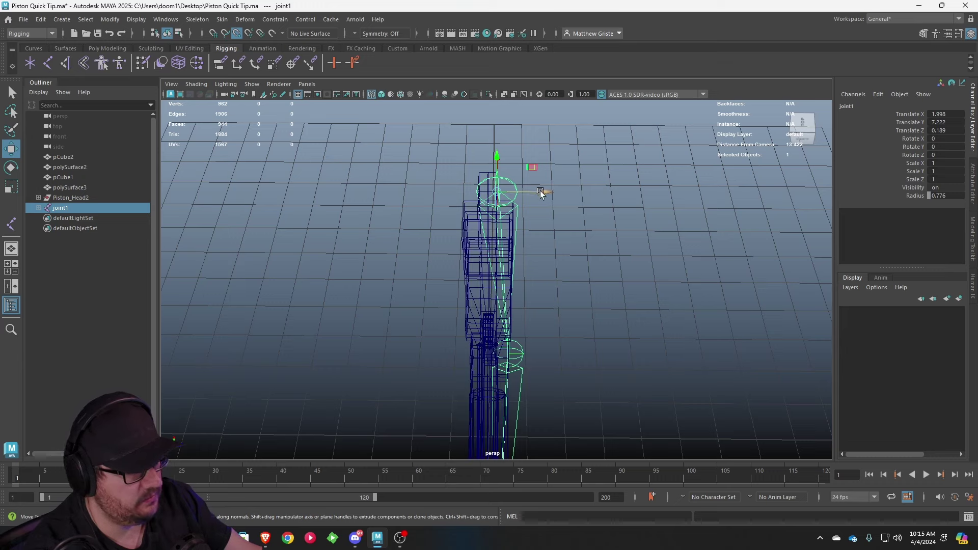
left_click(381, 95)
left_click(380, 94)
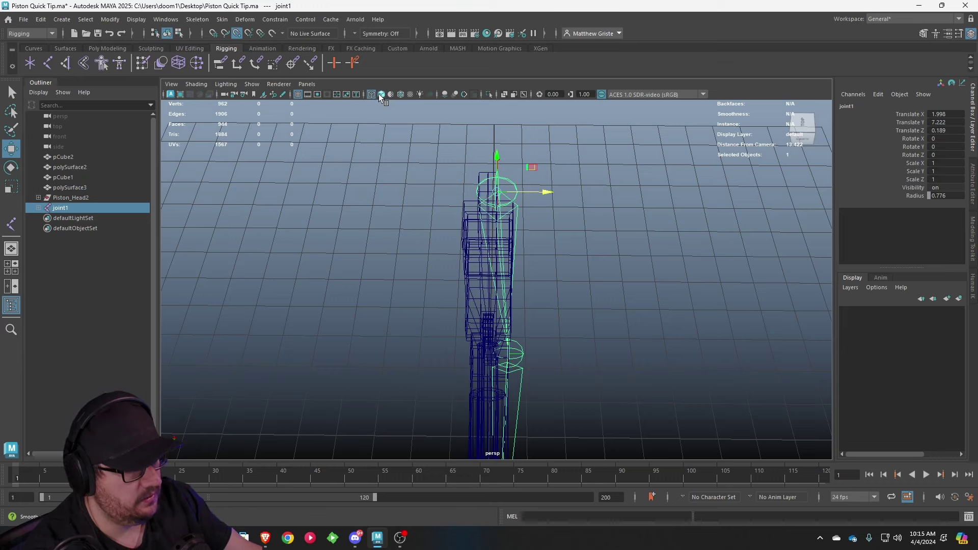
left_click(380, 94)
left_click(400, 94)
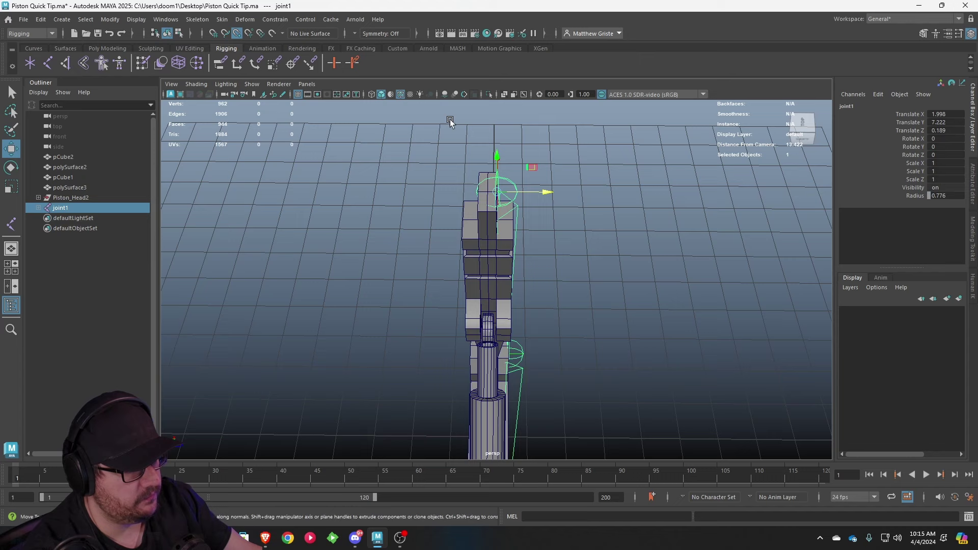
scroll(509, 143, "up", 4)
left_click_drag(543, 137, 487, 136)
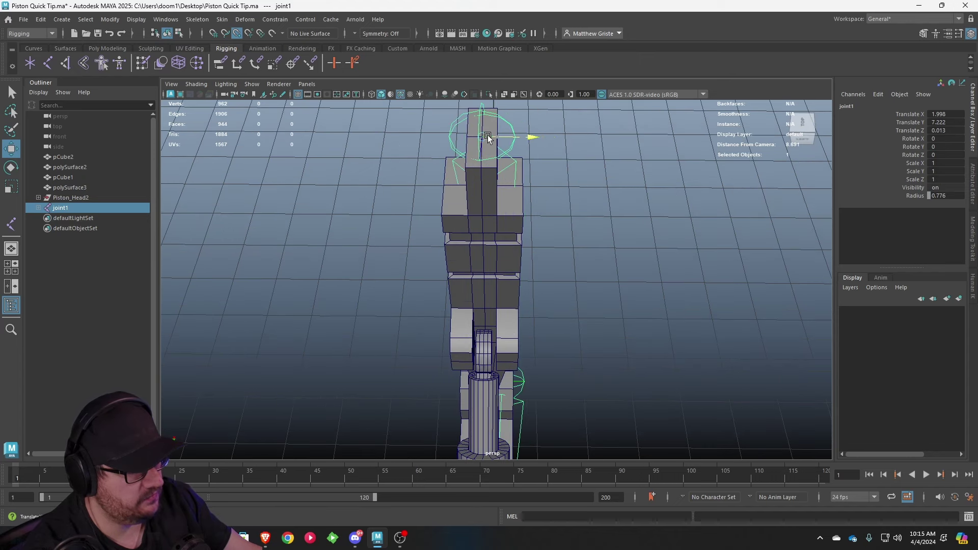
Step: Move the hinge joint joint2 sideways to the middle of the bracket between the two arms
left_click(518, 379)
middle_click_drag(528, 397, 480, 222, "alt")
scroll(480, 222, "up", 3)
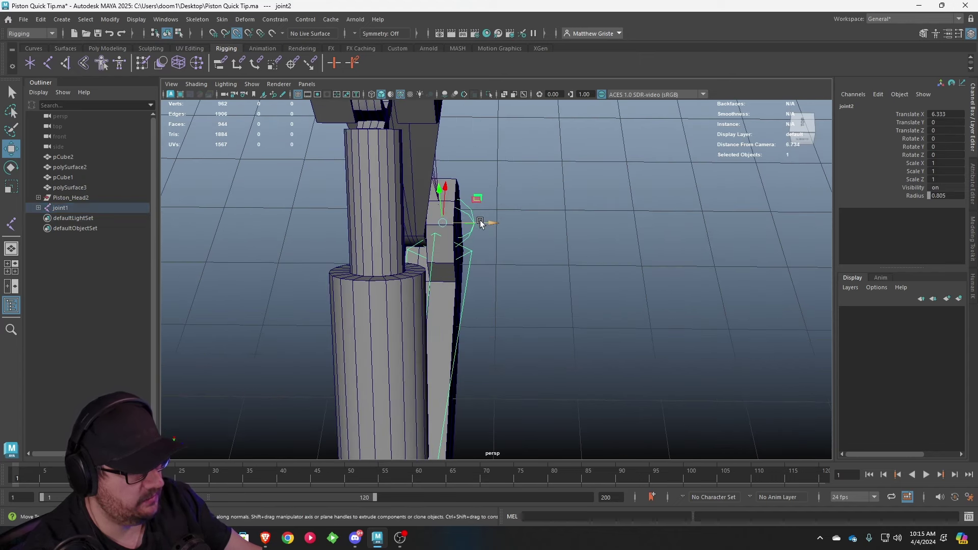
left_click_drag(486, 222, 446, 234)
left_click_drag(619, 256, 435, 307, "alt")
Step: Show the side view in wireframe, then nudge and rotate joint2 to align it with the arms, at Rotate X about -2.06 and Rotate Z about 2.8
key("space")
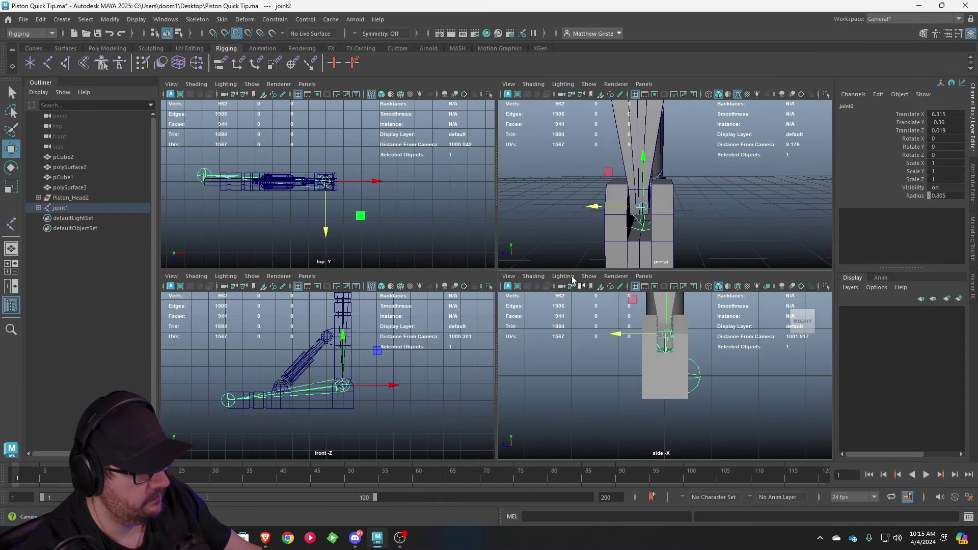
key("space")
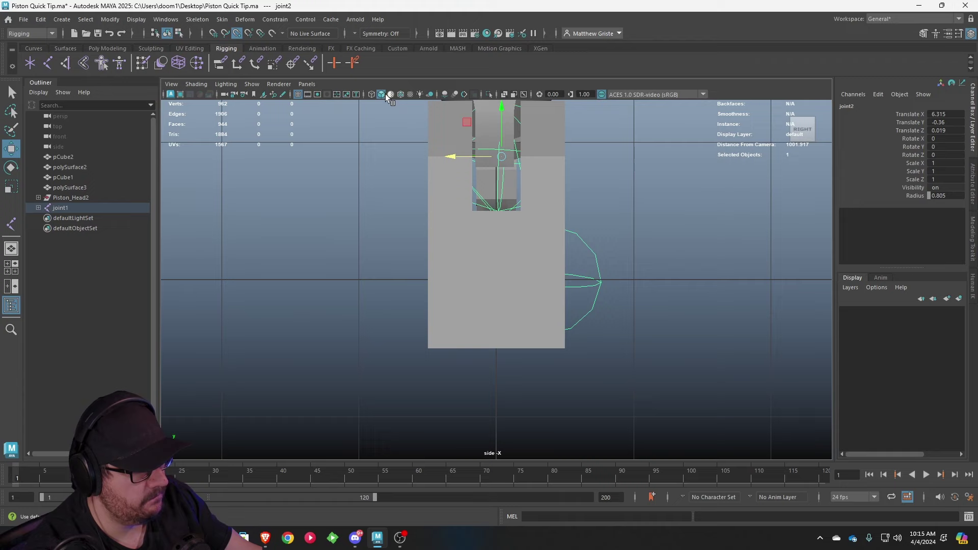
key("4")
scroll(533, 168, "up", 3)
middle_click_drag(512, 122, 524, 188, "alt")
left_click_drag(484, 167, 548, 193)
key("e")
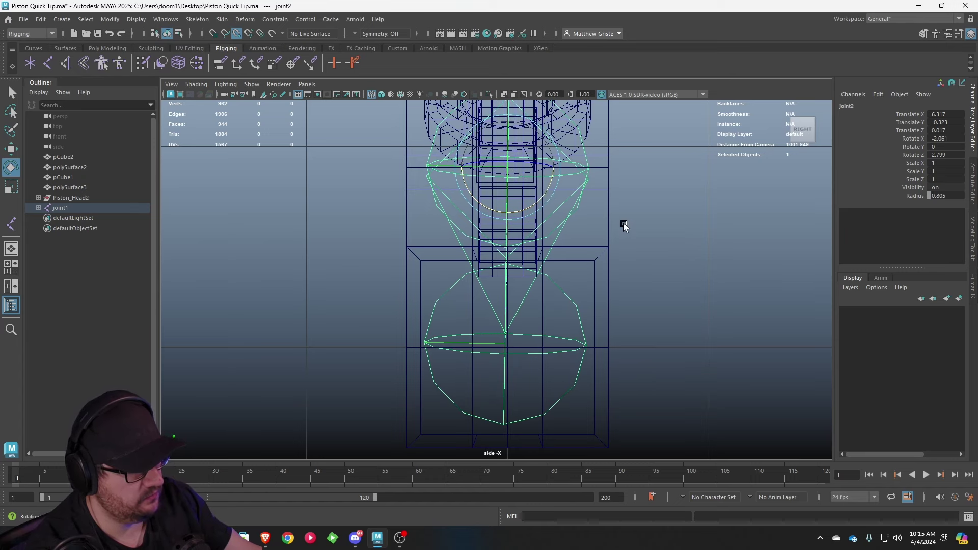
Step: Move the end joint joint3 to the lower arm's centreline in the side view and rotate it to about -7.3 in Rotate Y
key("space")
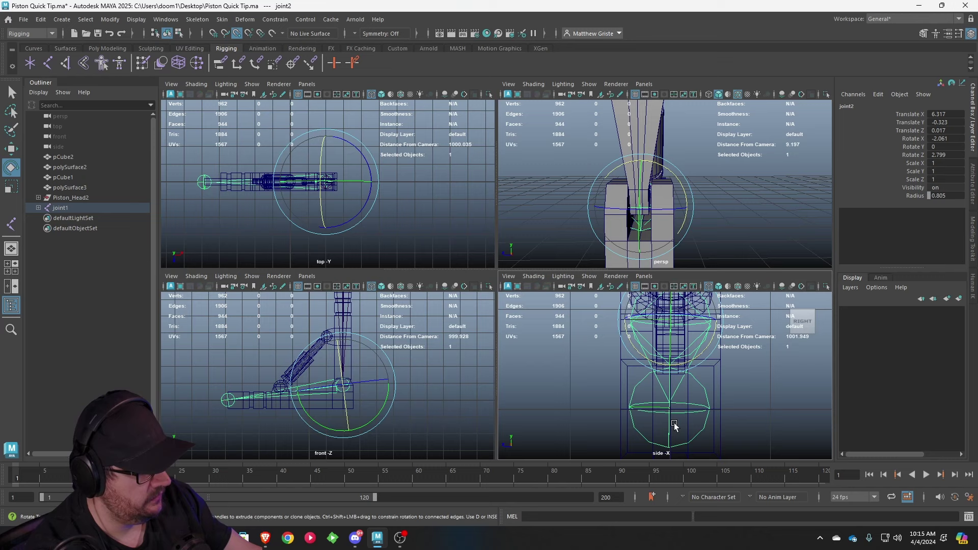
left_click(684, 411)
key("w")
mouse_move(686, 411)
left_mouse_down()
mouse_move(650, 408)
mouse_move(675, 413)
left_mouse_up()
key("space")
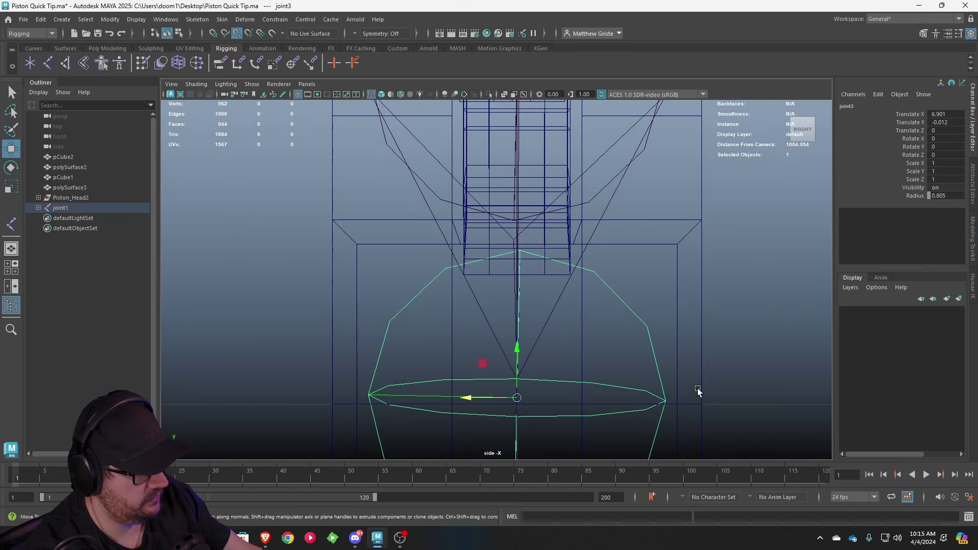
key("f")
key("e")
left_click_drag(498, 264, 536, 261)
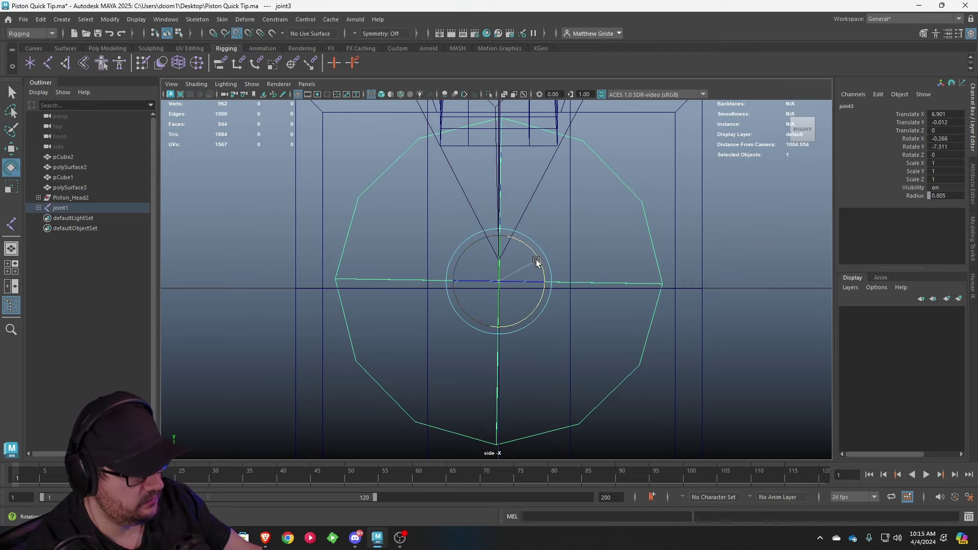
scroll(535, 262, "down", 8)
scroll(536, 270, "up", 2)
scroll(530, 279, "up", 3)
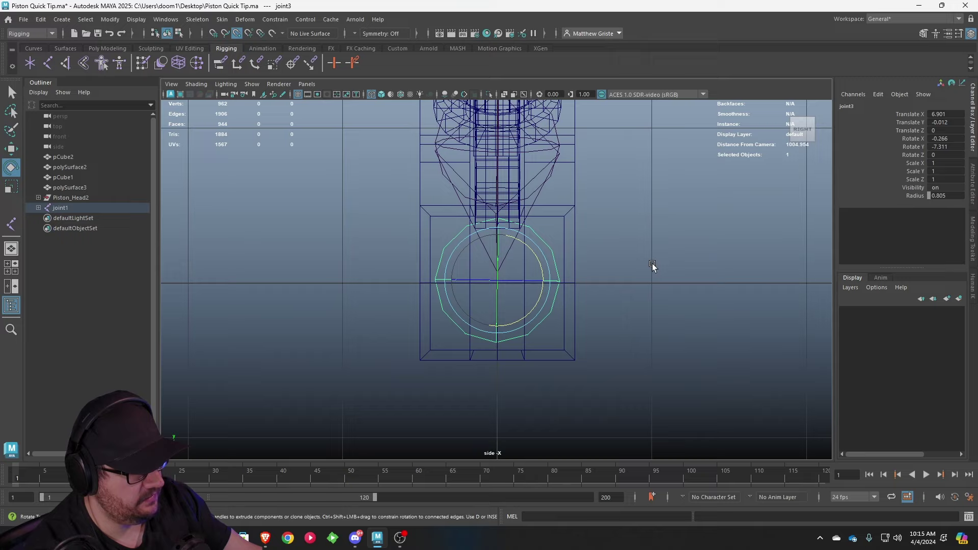
Step: Fine-tune joint3 in the front view onto the lower arm's end centre and rotate it to about -1.0 in Rotate X
key("space")
key("space")
scroll(560, 294, "down", 5)
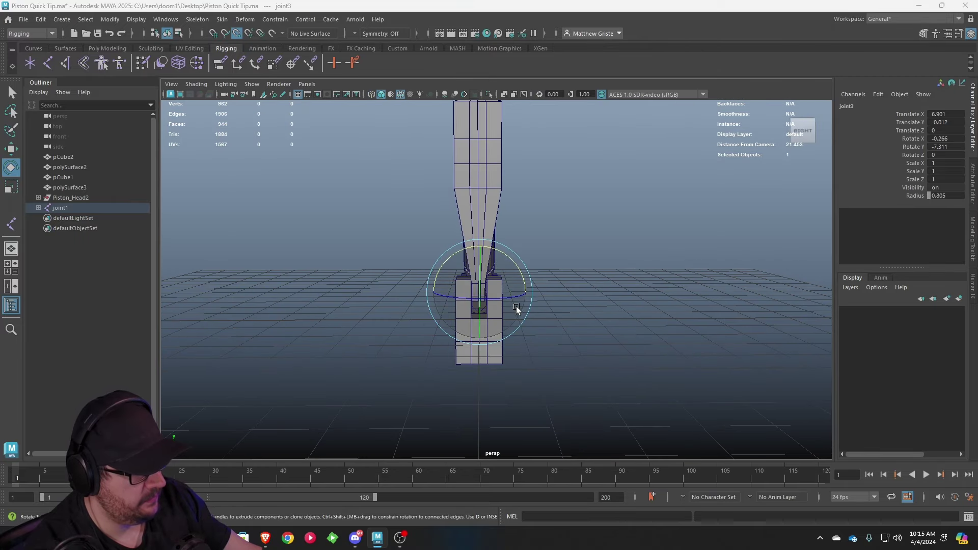
key("space")
left_click_drag(556, 311, 536, 358, "alt")
scroll(347, 414, "up", 6)
key("space")
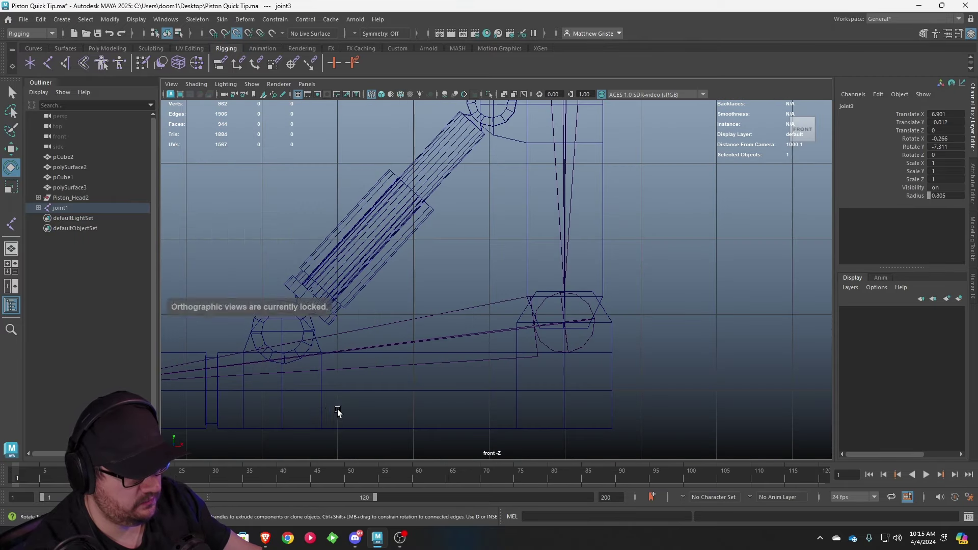
middle_click_drag(338, 410, 644, 259, "alt")
scroll(644, 259, "up", 2)
left_click(394, 357)
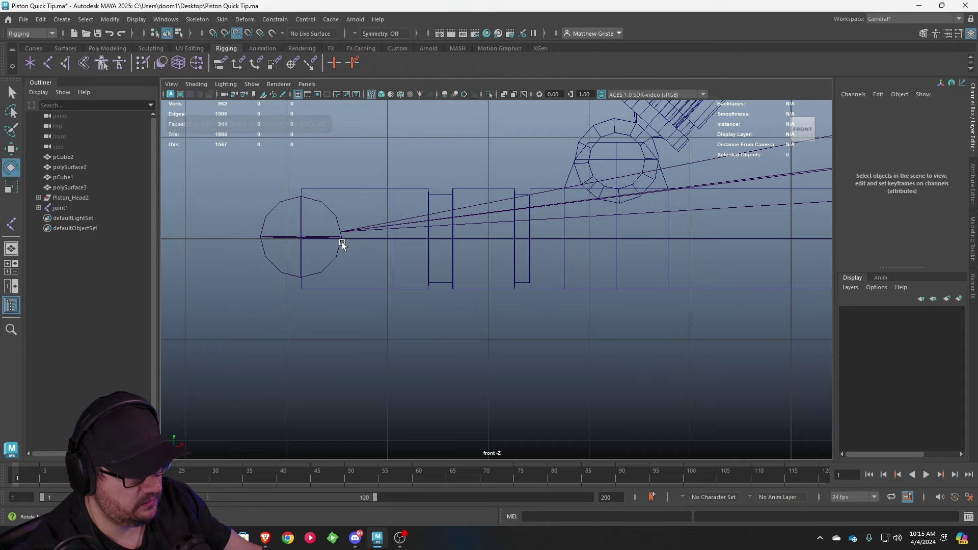
left_click(352, 231)
left_click(326, 213)
left_click(300, 220)
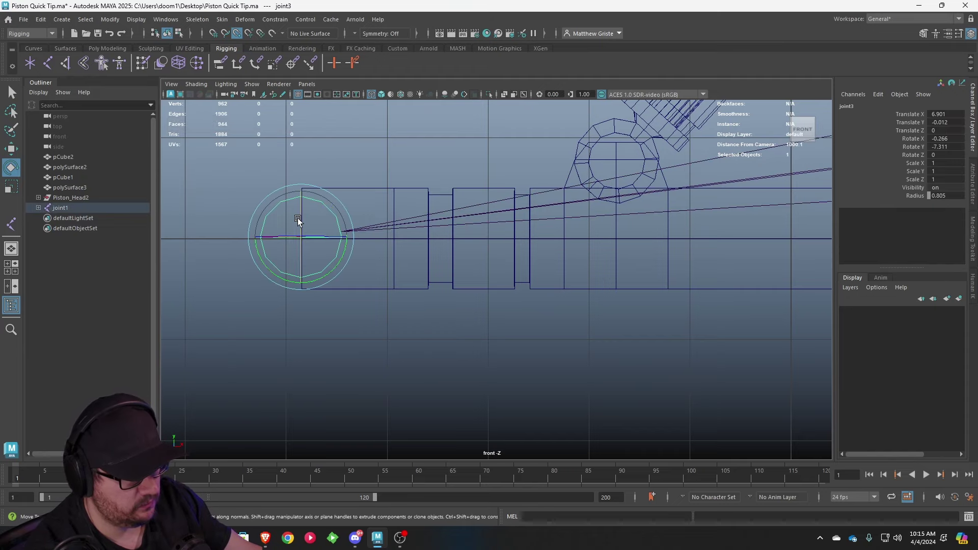
key("w")
key("e")
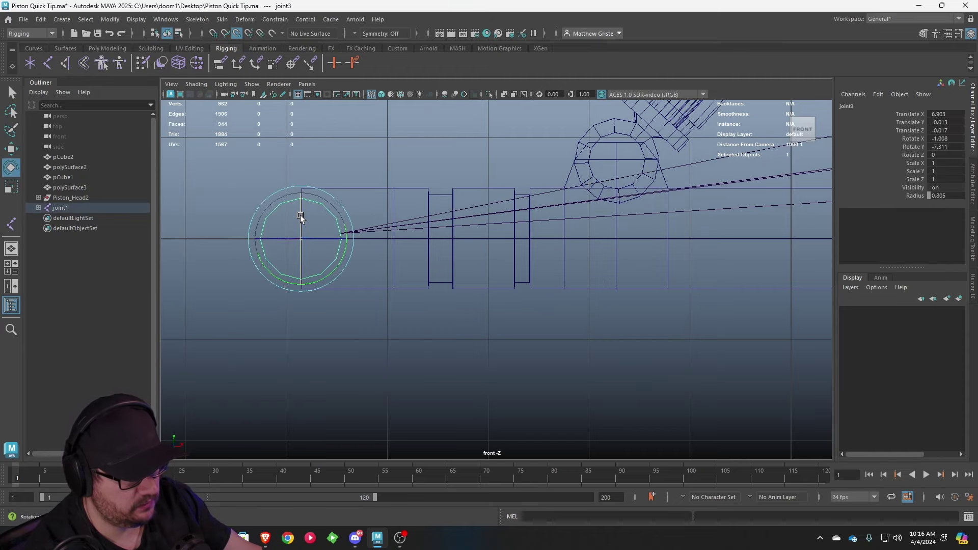
left_click(530, 342)
Step: Examine how the joint chain lines up with both arms in the front and perspective views, with joint1 selected
scroll(530, 341, "down", 3)
middle_click_drag(636, 304, 487, 347, "alt")
scroll(486, 347, "up", 5)
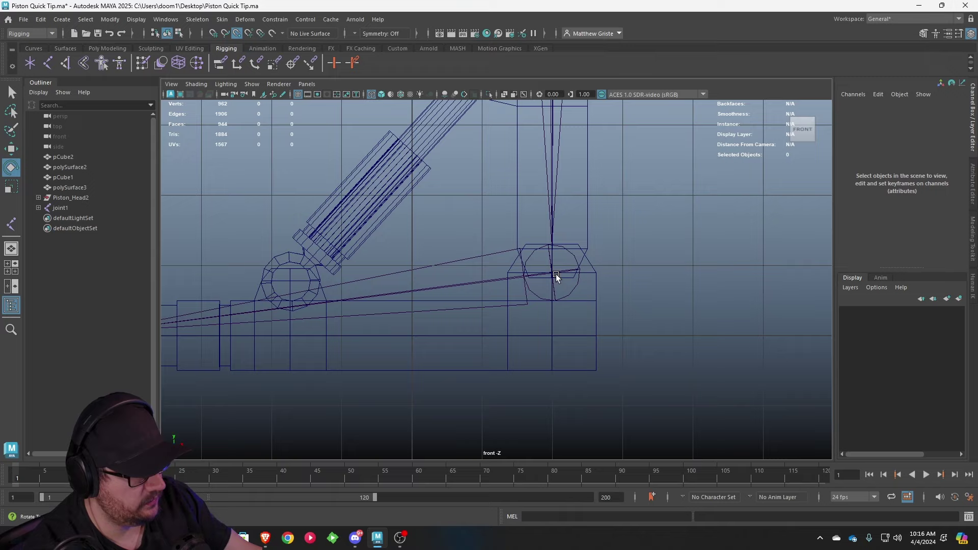
scroll(526, 270, "down", 7)
middle_click_drag(526, 270, 504, 405, "alt")
scroll(526, 183, "up", 1)
left_click(501, 218)
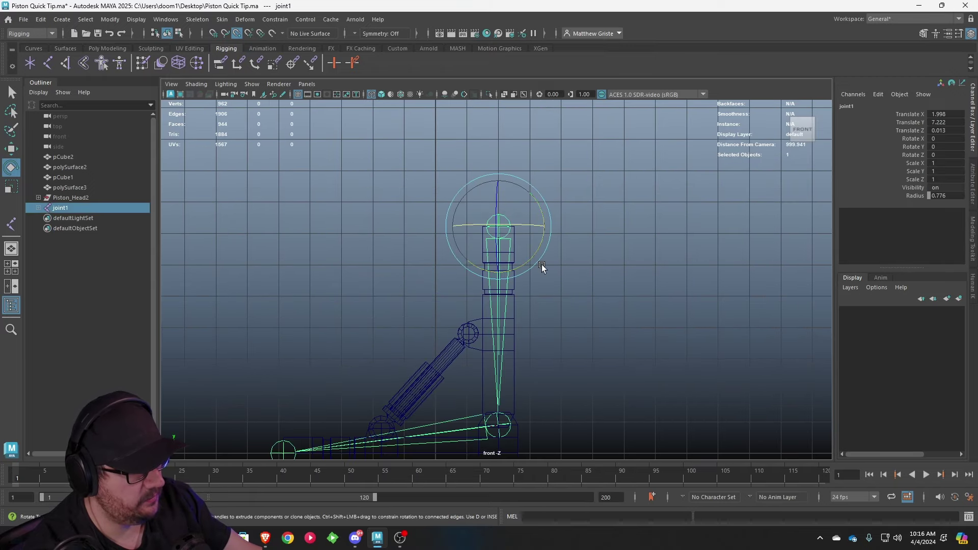
key("space")
key("space")
scroll(432, 269, "down", 2)
left_click_drag(432, 270, 538, 283, "alt")
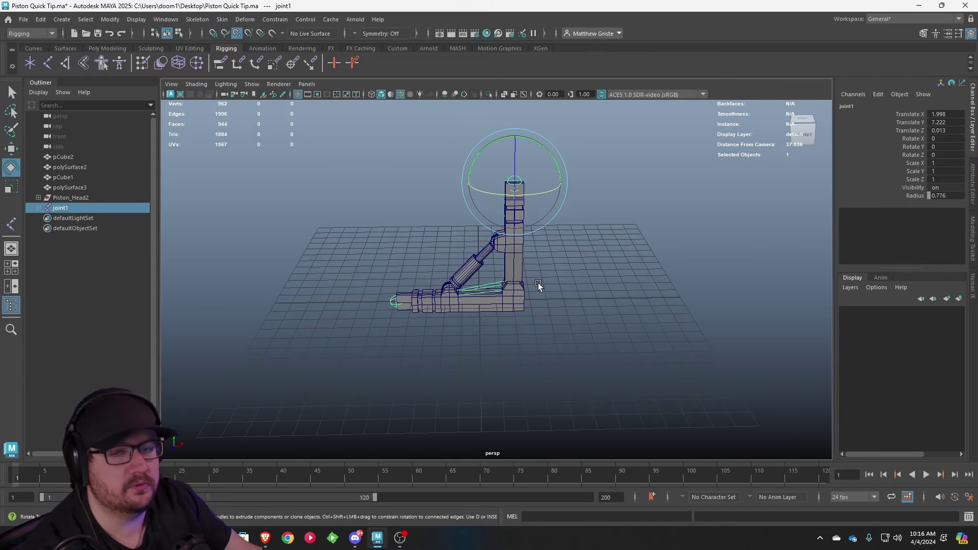
scroll(536, 280, "up", 6)
middle_click_drag(576, 247, 519, 295, "alt")
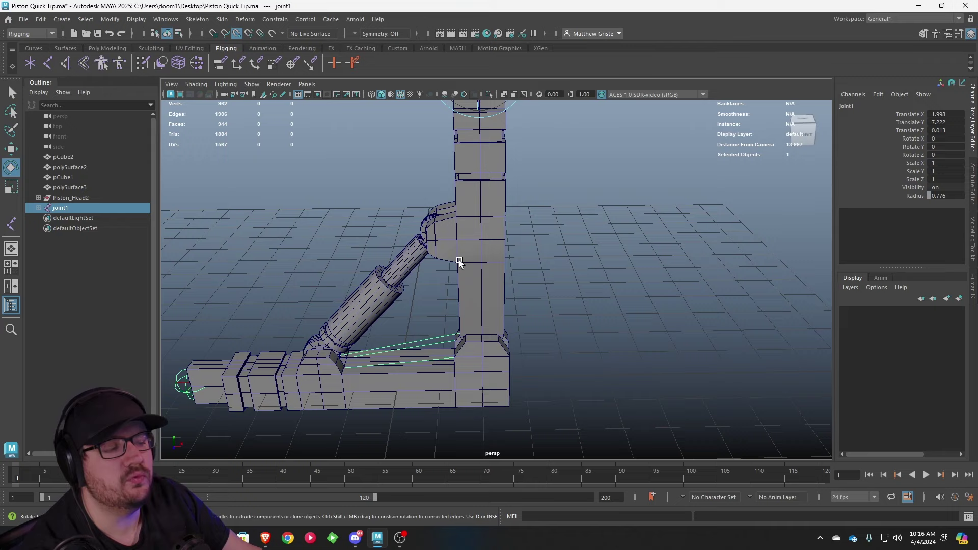
Step: Parent the upper arm mesh pCube2 to joint1
scroll(656, 310, "down", 3)
left_click_drag(655, 311, 572, 277, "alt")
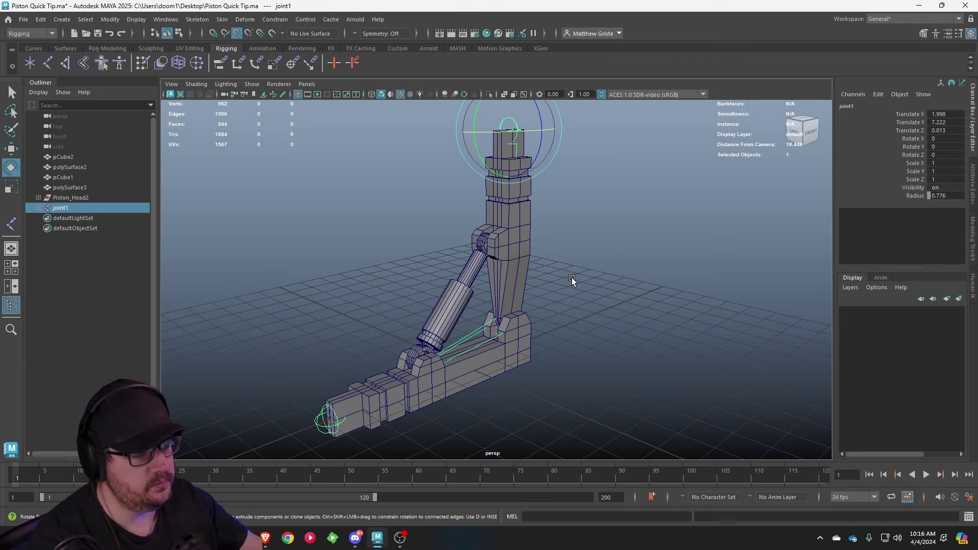
left_click_drag(571, 277, 512, 274, "alt")
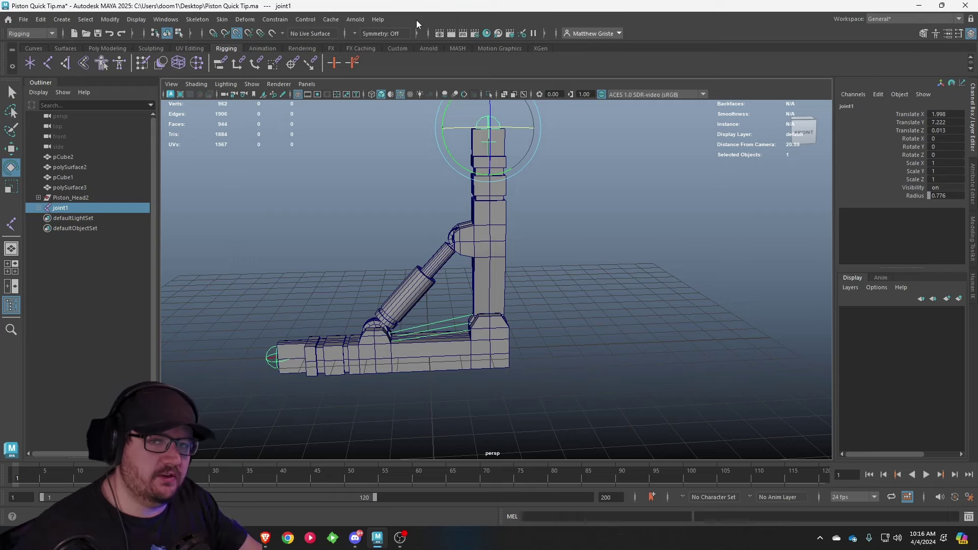
left_click_drag(459, 193, 512, 203, "alt")
middle_click_drag(512, 204, 514, 271, "alt")
right_click_drag(515, 271, 563, 285, "alt")
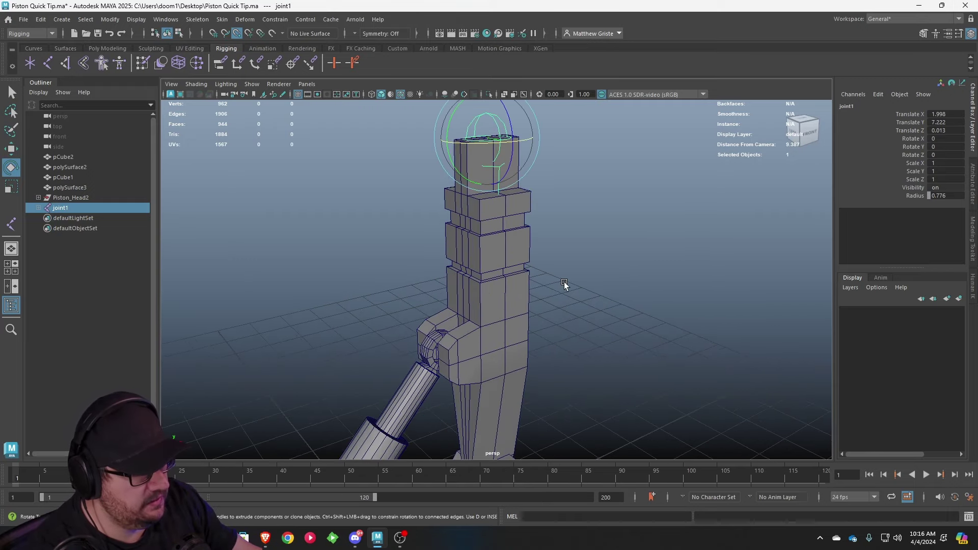
left_click_drag(563, 286, 514, 278, "alt")
left_click(467, 263)
middle_click_drag(502, 200, 534, 228, "alt")
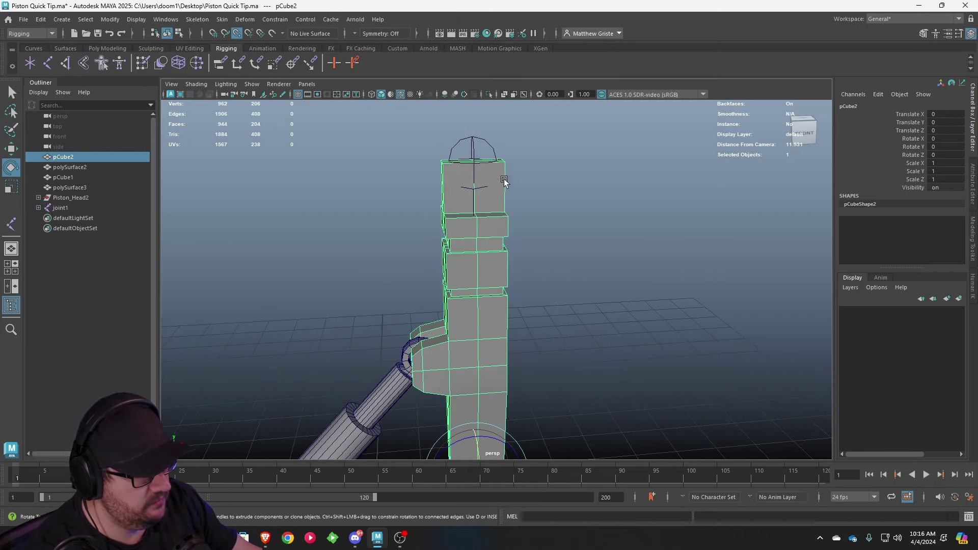
left_click(494, 149, "shift")
left_click_drag(494, 149, 572, 258, "alt")
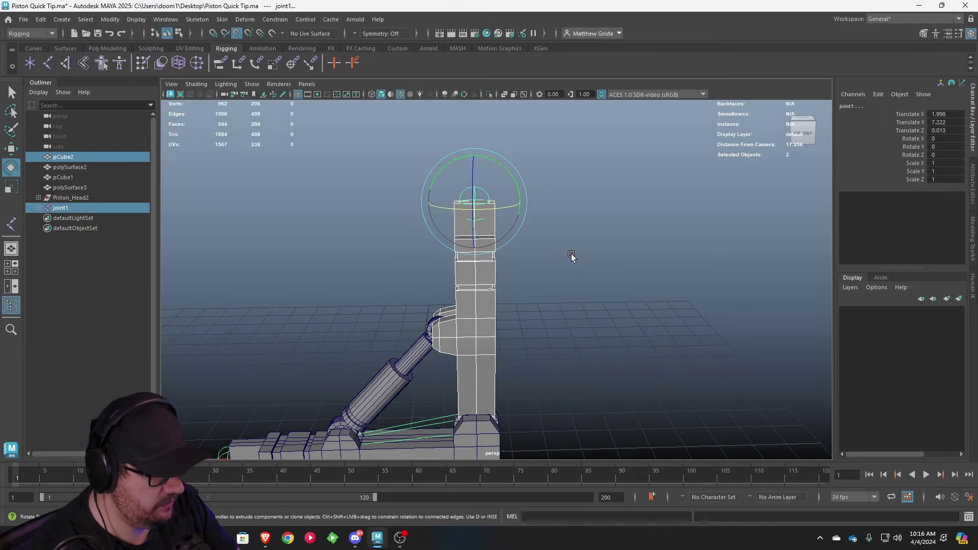
key("p")
left_click(476, 192)
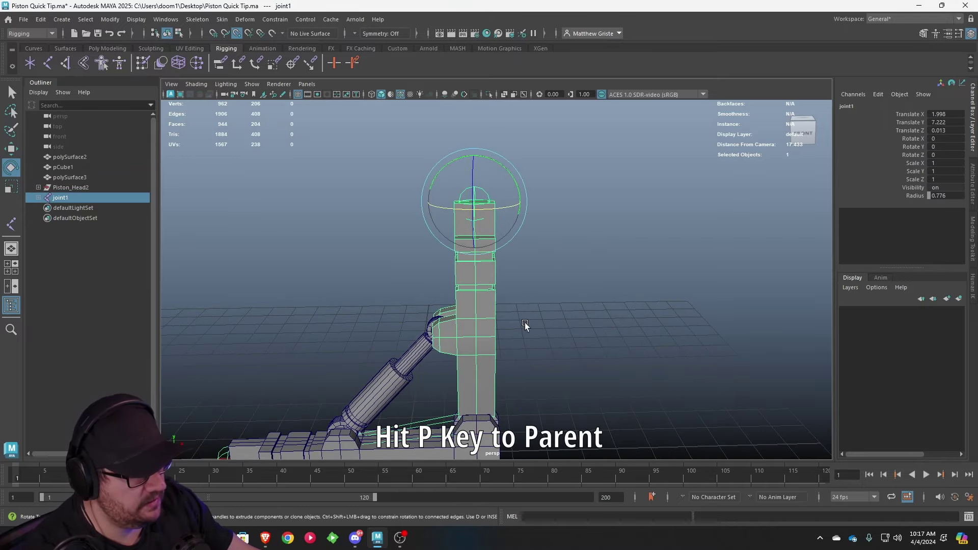
Step: Parent the lower arm mesh pCube1 to joint2
left_click_drag(525, 326, 561, 198, "alt")
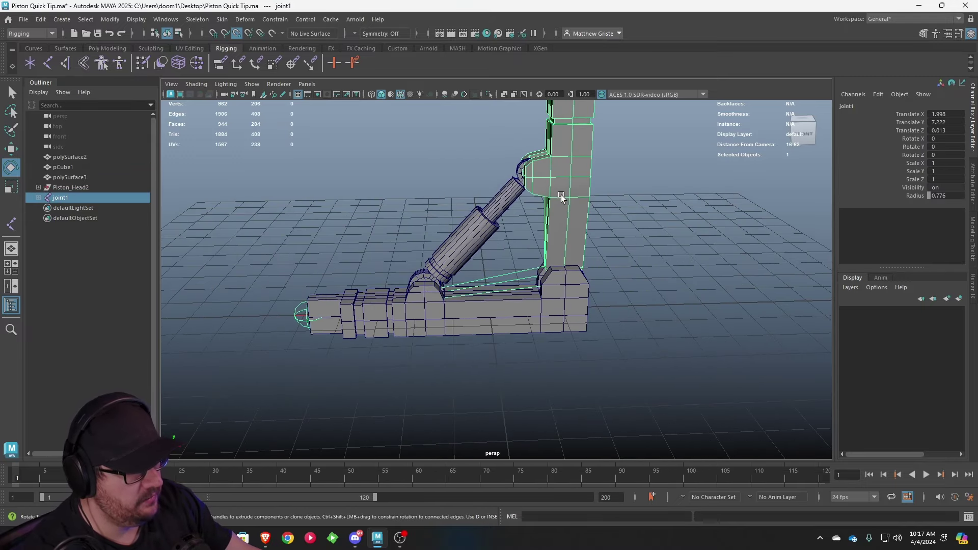
scroll(562, 197, "up", 3)
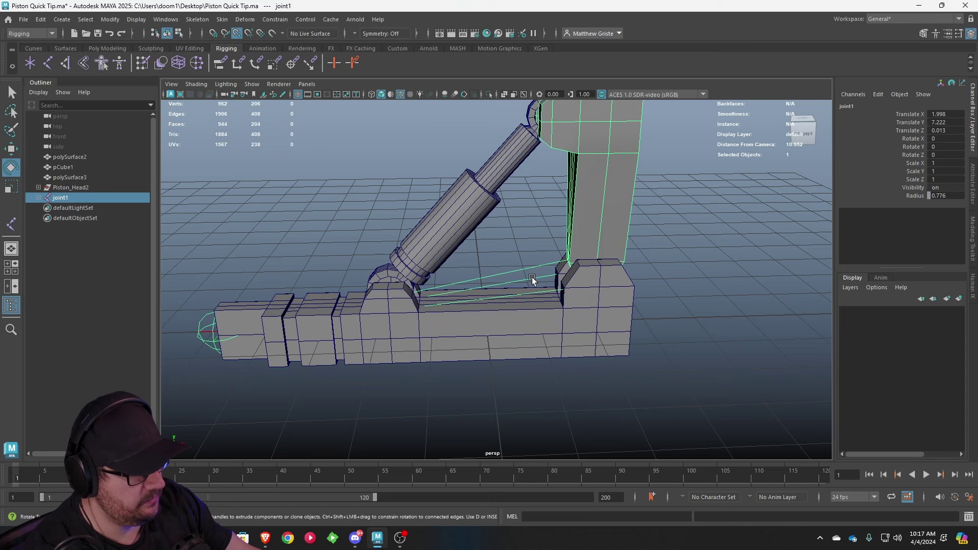
left_click(533, 308)
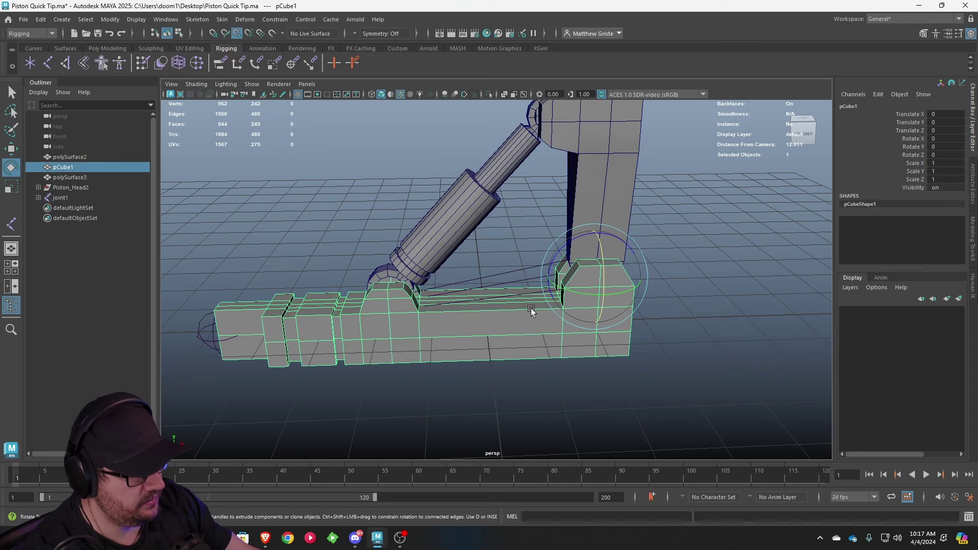
left_click(524, 269, "shift")
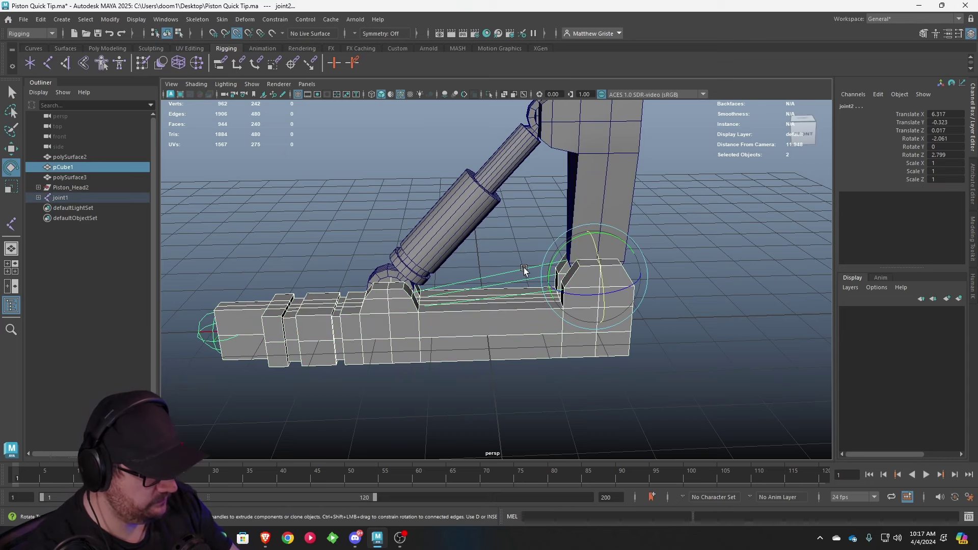
key("p")
left_click(517, 240)
scroll(517, 240, "down", 3)
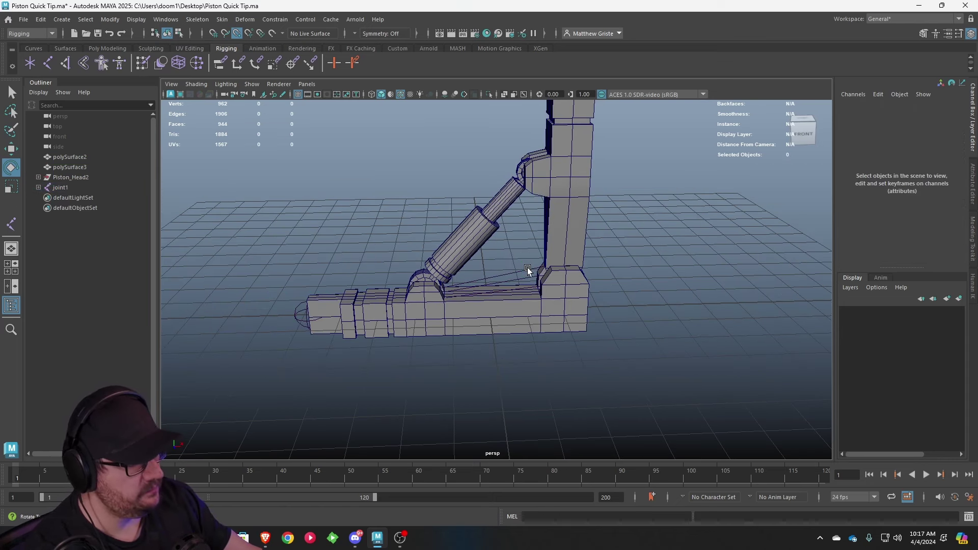
Step: Try rotating joint2 and joint1 to test how the parented arm meshes follow the chain, and undo the rotation
left_click(528, 270)
scroll(527, 269, "down", 5)
left_click(528, 168)
left_click(492, 278)
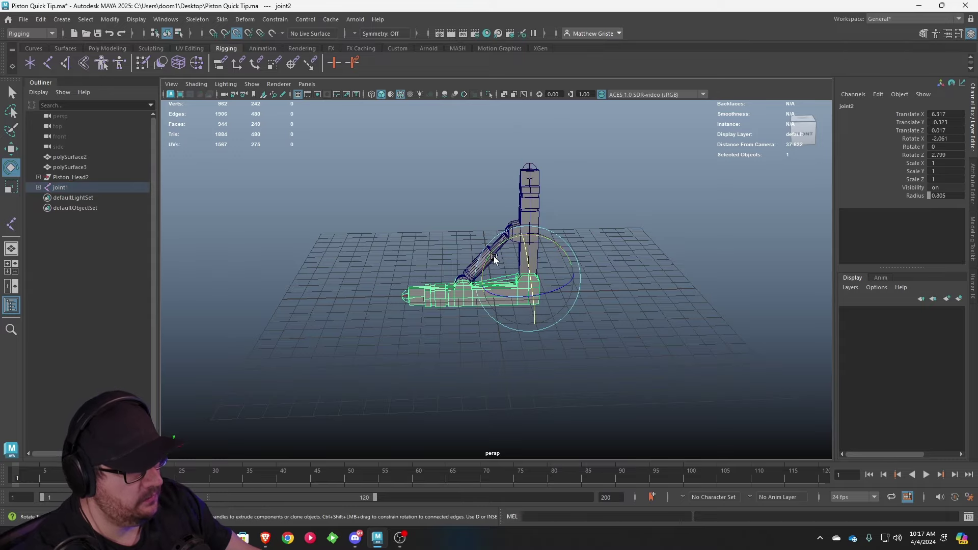
left_click_drag(494, 259, 561, 212)
scroll(550, 152, "up", 5)
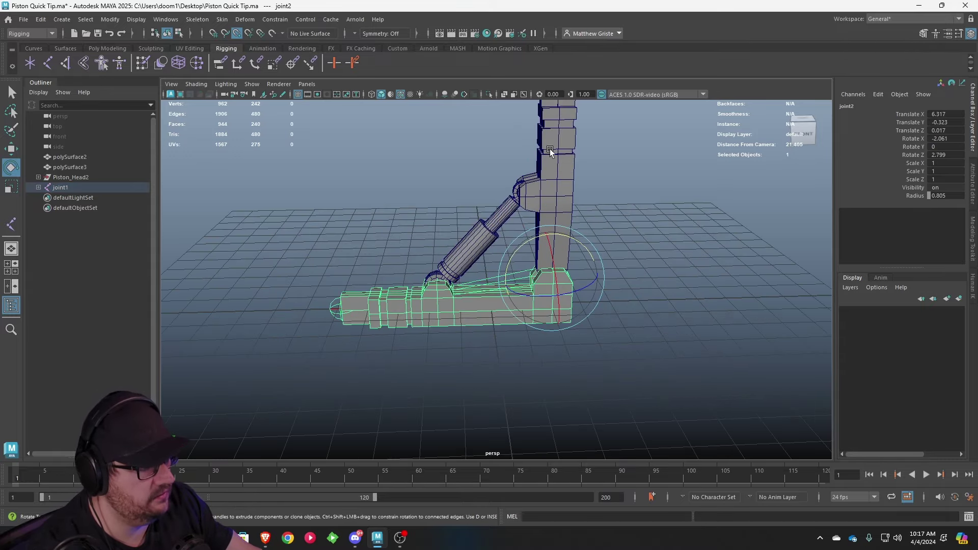
middle_click_drag(556, 128, 541, 204, "alt")
left_click(549, 172)
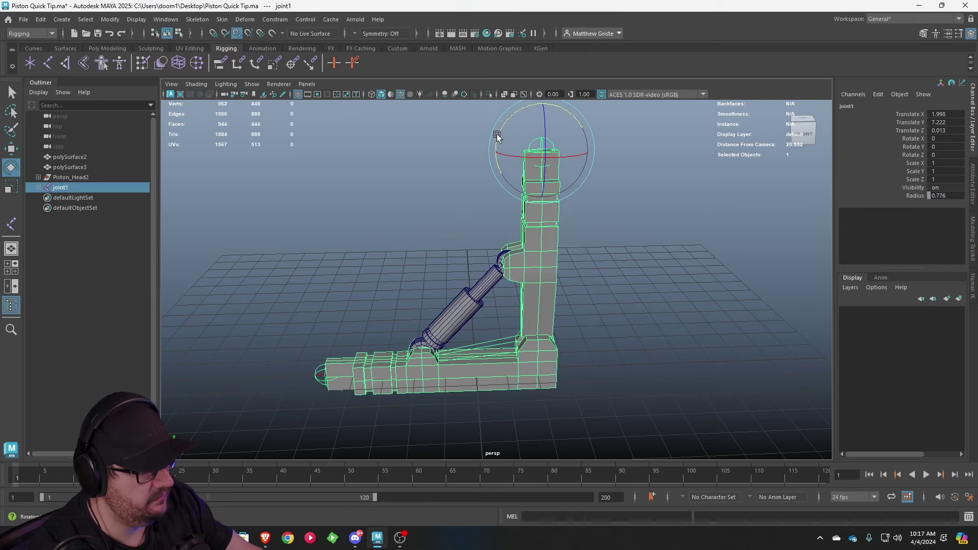
left_click_drag(497, 135, 476, 144)
key("ctrl+z")
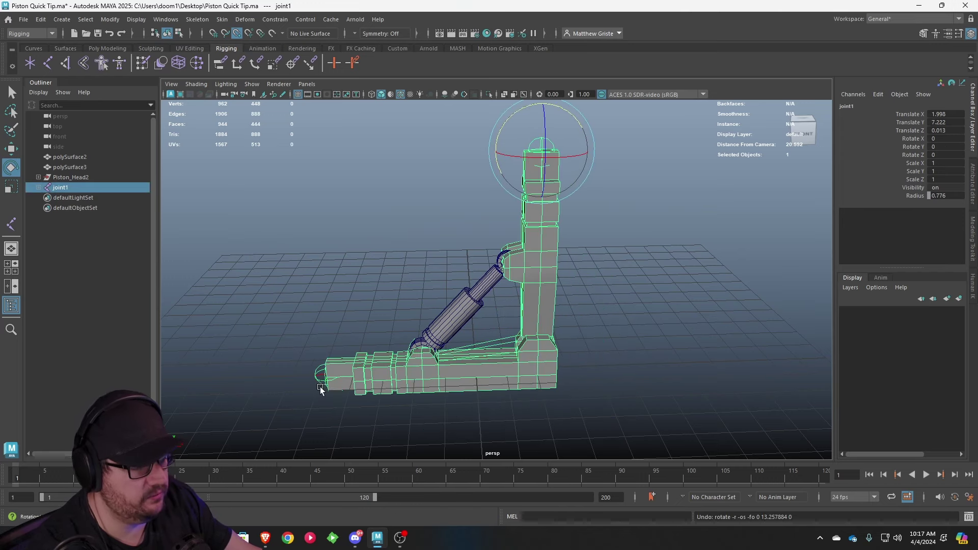
Step: Expand the joint1 and joint2 hierarchies in the Outliner and inspect the parented arms around the model
left_click(39, 188)
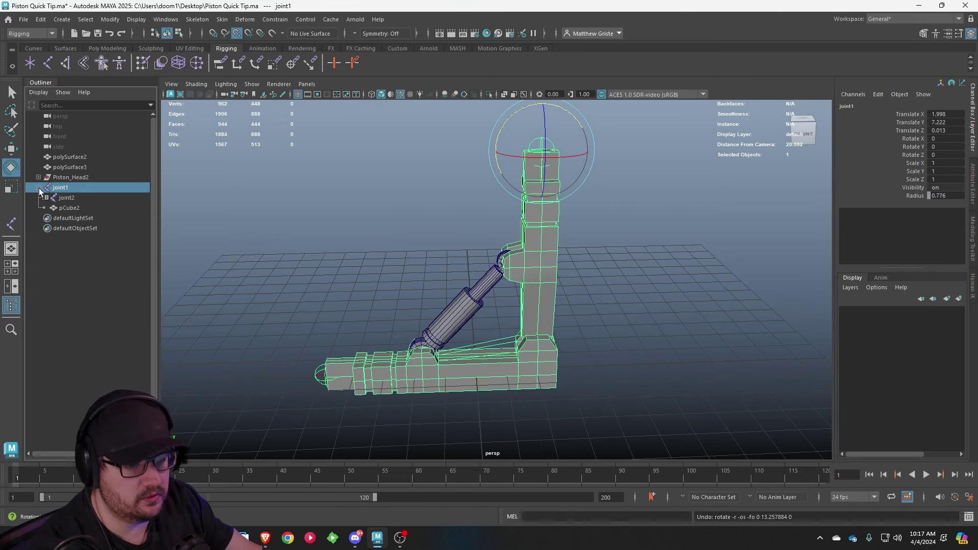
left_click(43, 198)
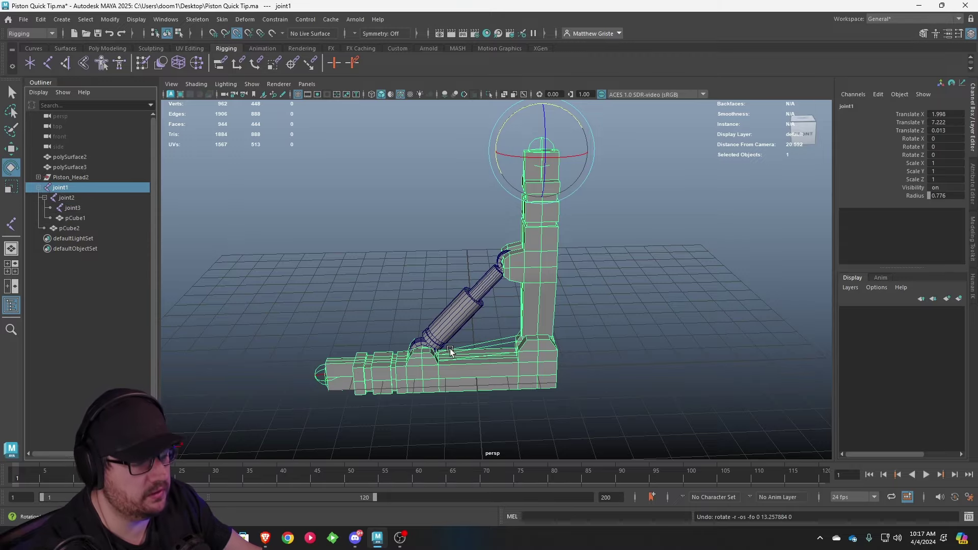
left_click_drag(451, 353, 719, 337, "alt")
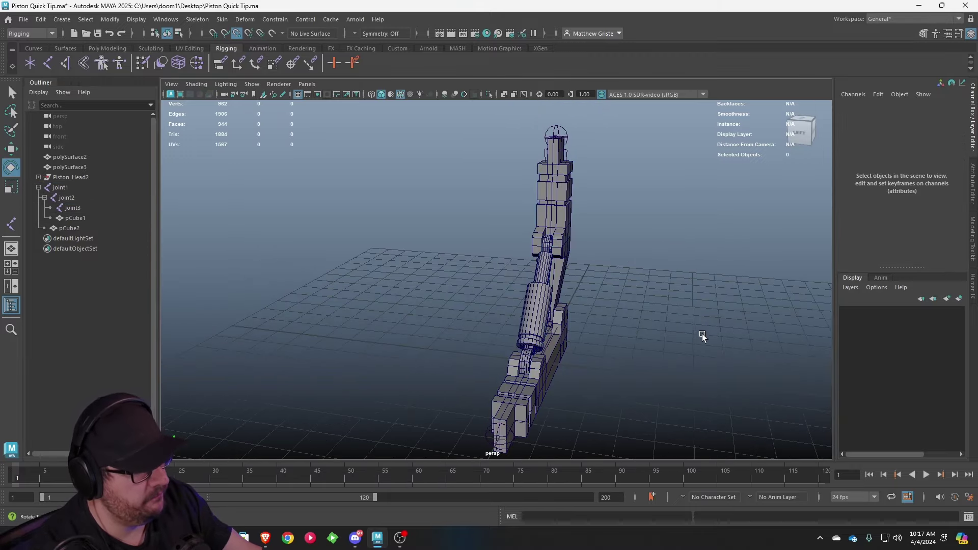
left_click_drag(702, 338, 473, 212, "alt")
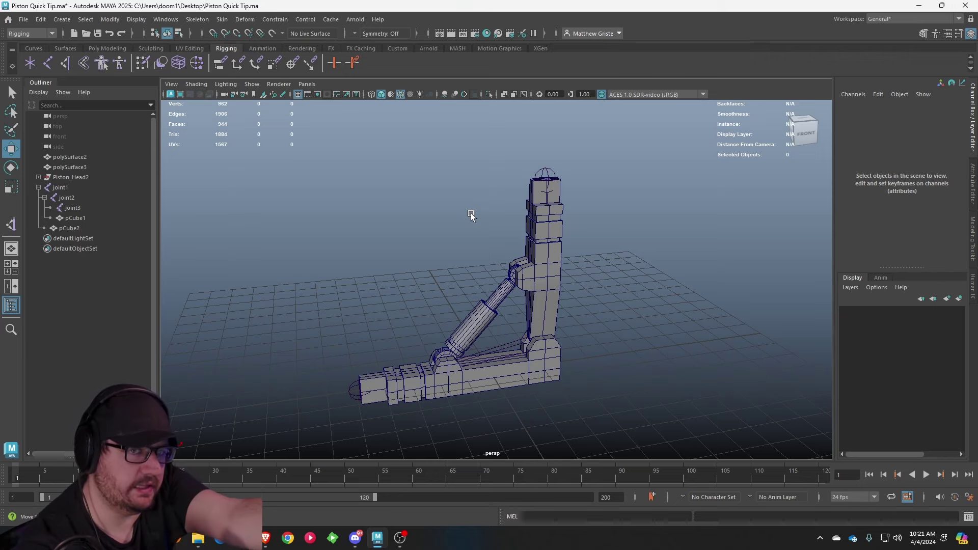
Step: Create an IK handle running from joint1 at the upper arm's end to joint3 at the lower arm's end
left_click_drag(471, 217, 397, 245, "alt")
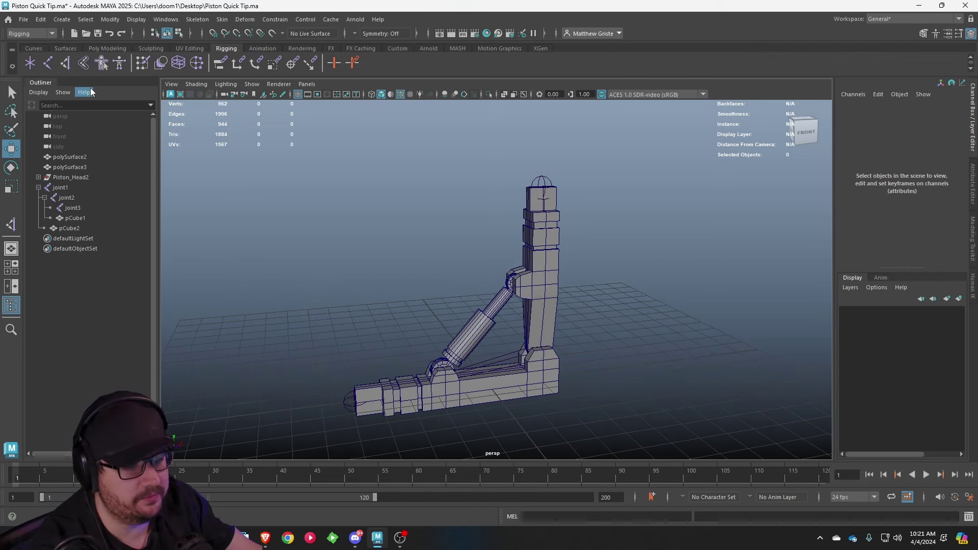
left_click(65, 63)
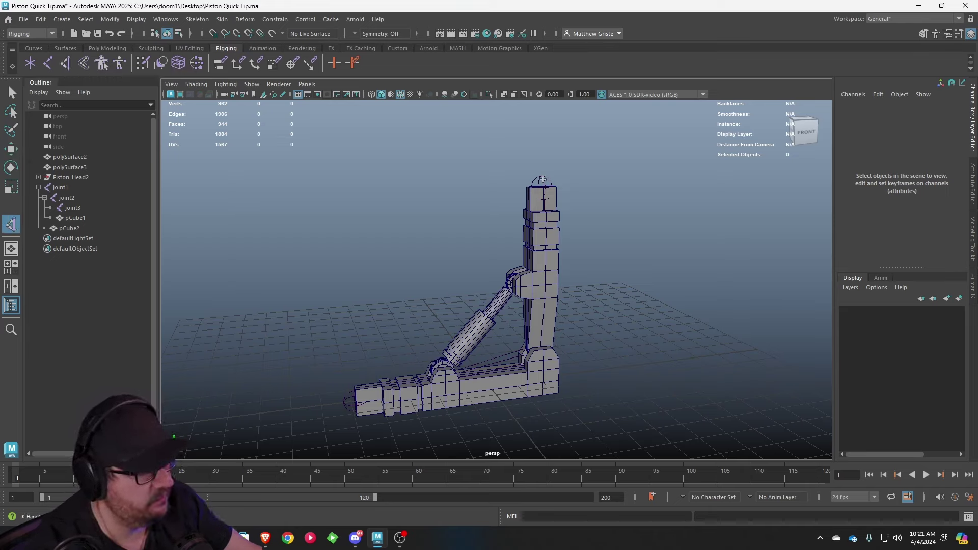
left_click(543, 180)
left_click(345, 402)
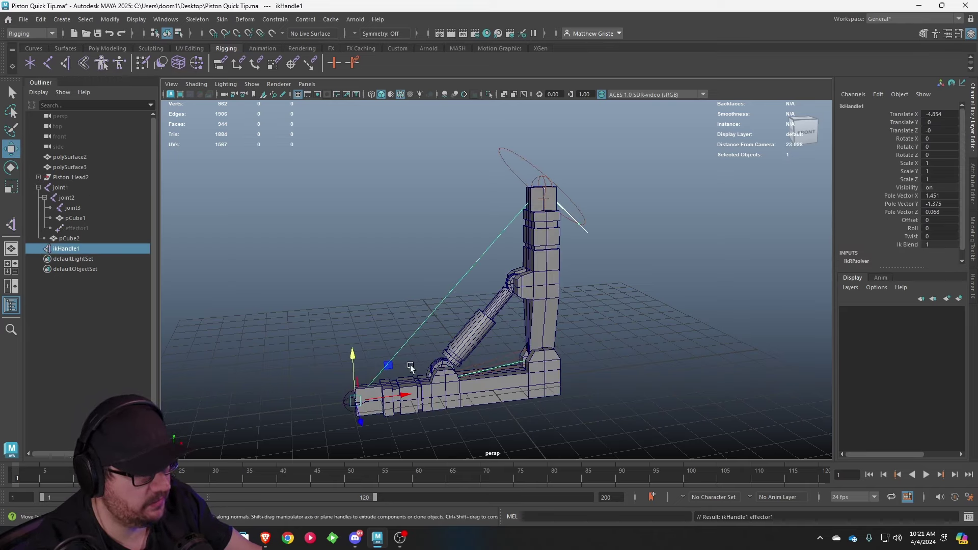
Step: Try moving ikHandle1 to test how both arms bend, and undo the moves
left_click_drag(603, 253, 585, 239, "alt")
middle_click_drag(479, 320, 513, 248, "alt")
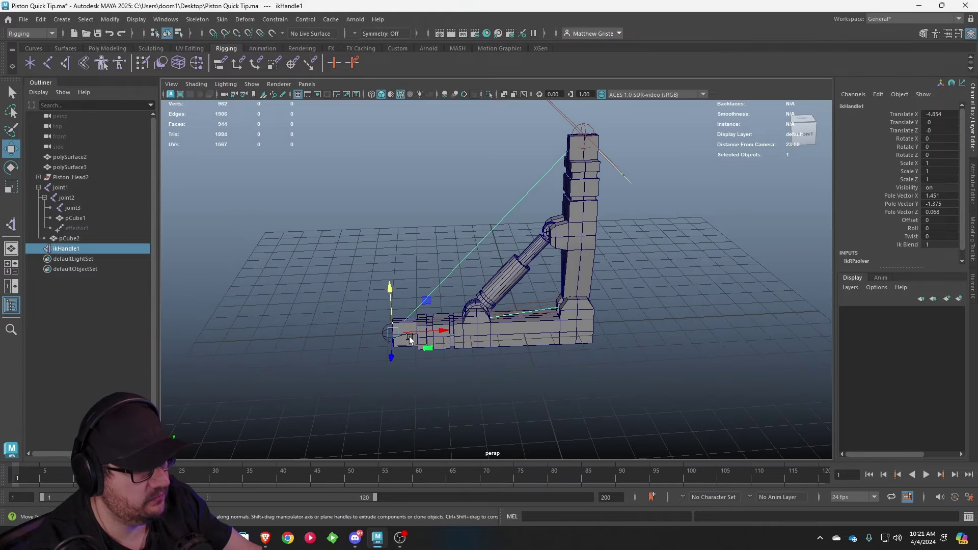
left_click_drag(439, 337, 536, 331)
key("ctrl+z")
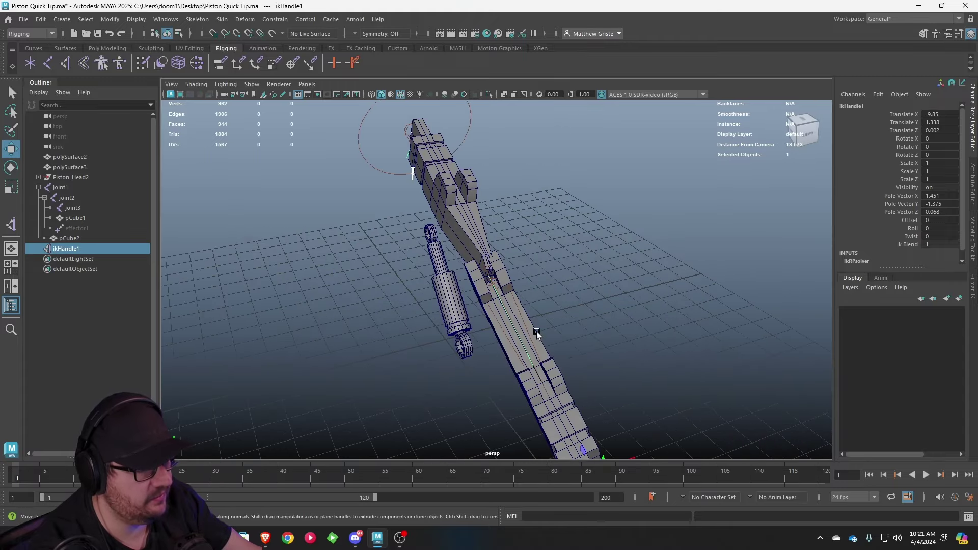
left_click_drag(538, 274, 499, 267, "alt")
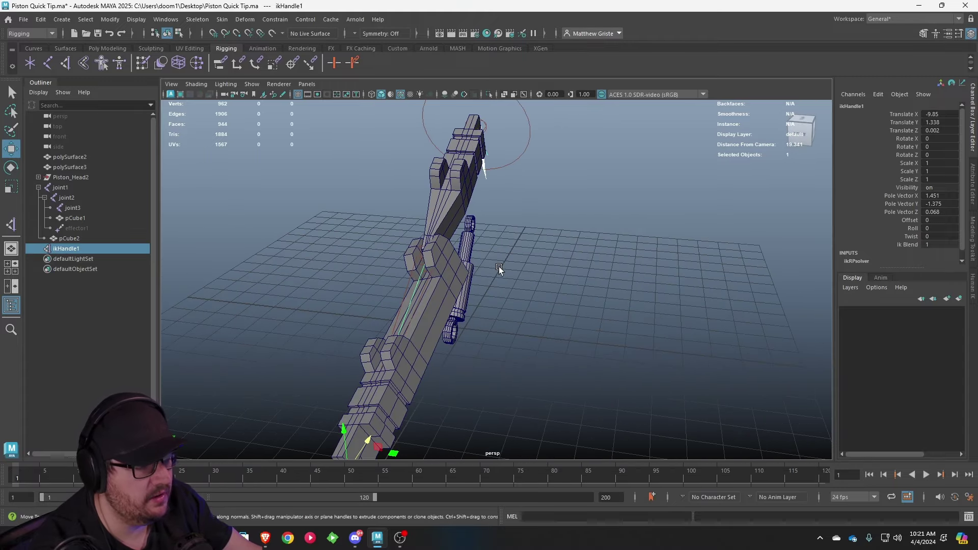
left_click_drag(618, 266, 530, 292, "alt")
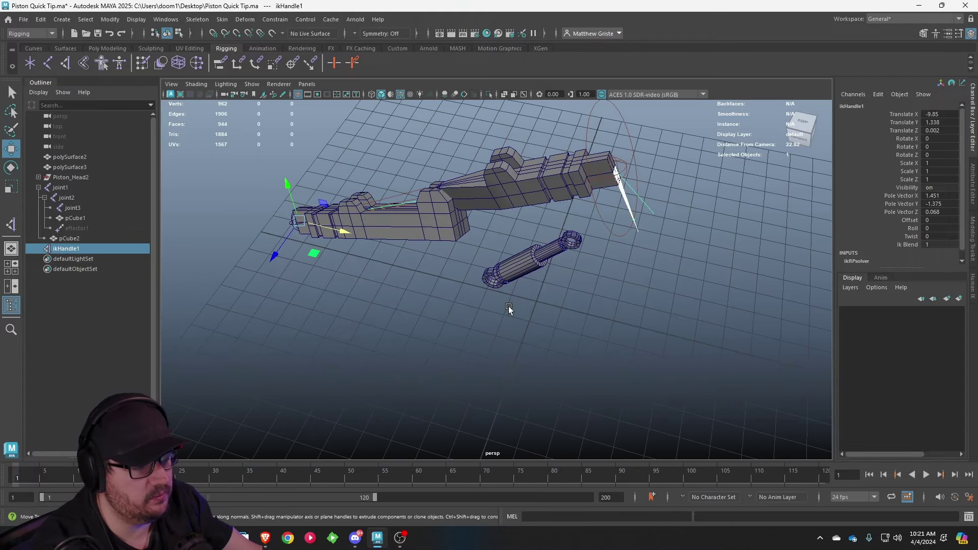
key("ctrl+z")
key("ctrl+z")
key("ctrl+z")
key("ctrl+z")
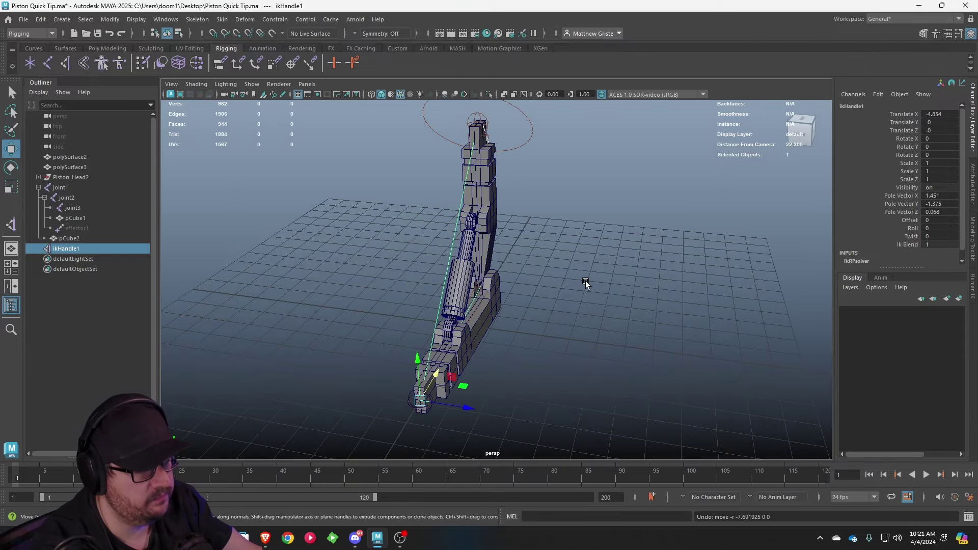
Step: Examine from several angles how the IK chain lines up with the arms and piston
left_click_drag(585, 280, 616, 283, "alt")
scroll(545, 284, "up", 3)
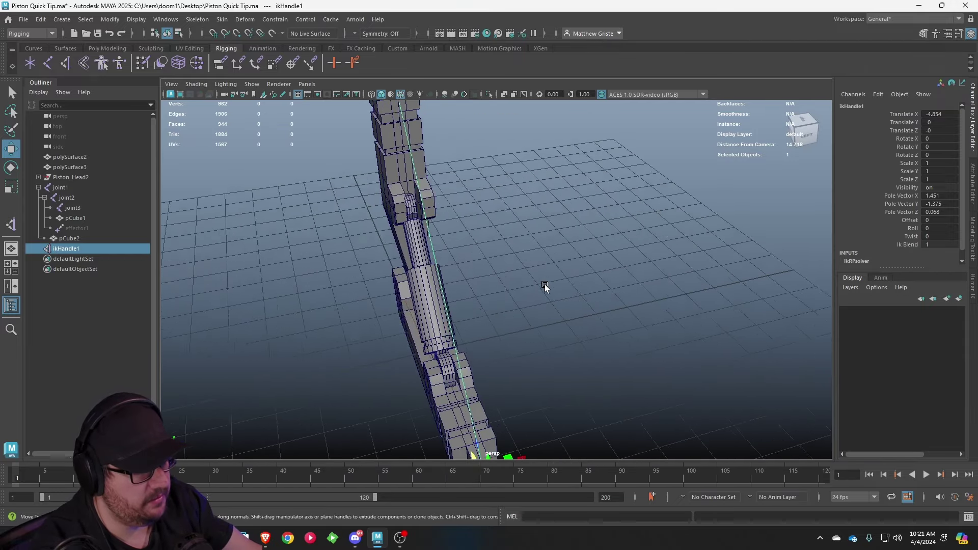
left_click_drag(544, 284, 501, 282, "alt")
right_click_drag(501, 281, 500, 371, "alt")
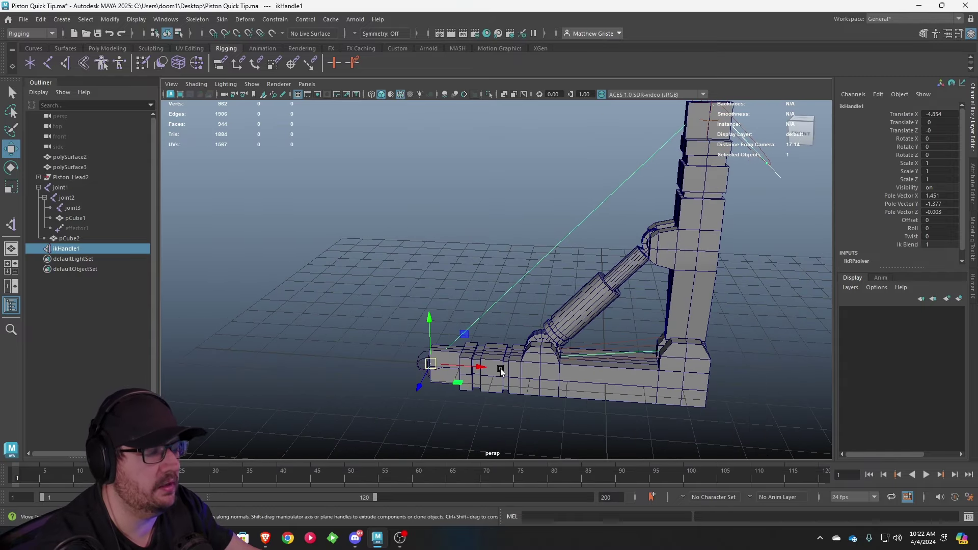
left_click_drag(331, 368, 469, 365, "alt")
left_click_drag(439, 320, 500, 322, "alt")
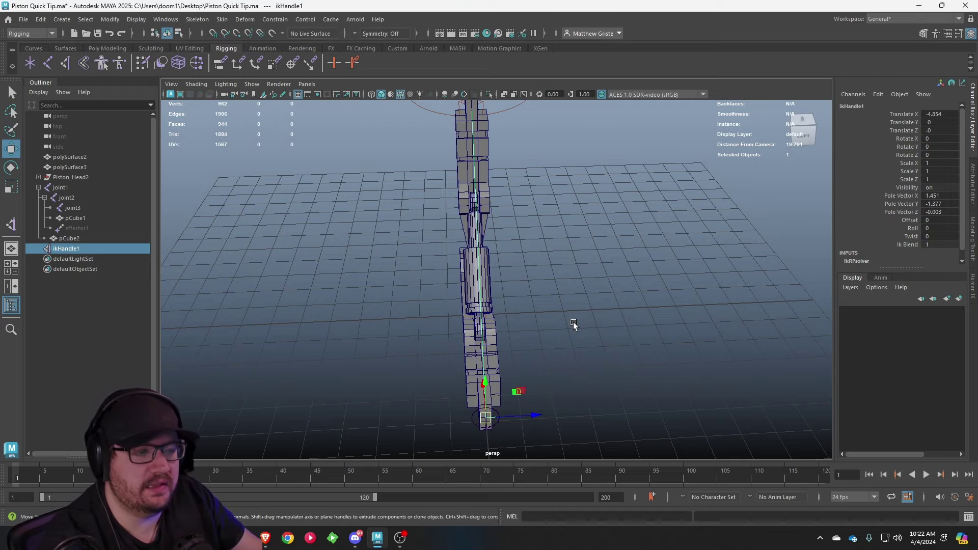
left_click_drag(573, 321, 513, 385, "alt")
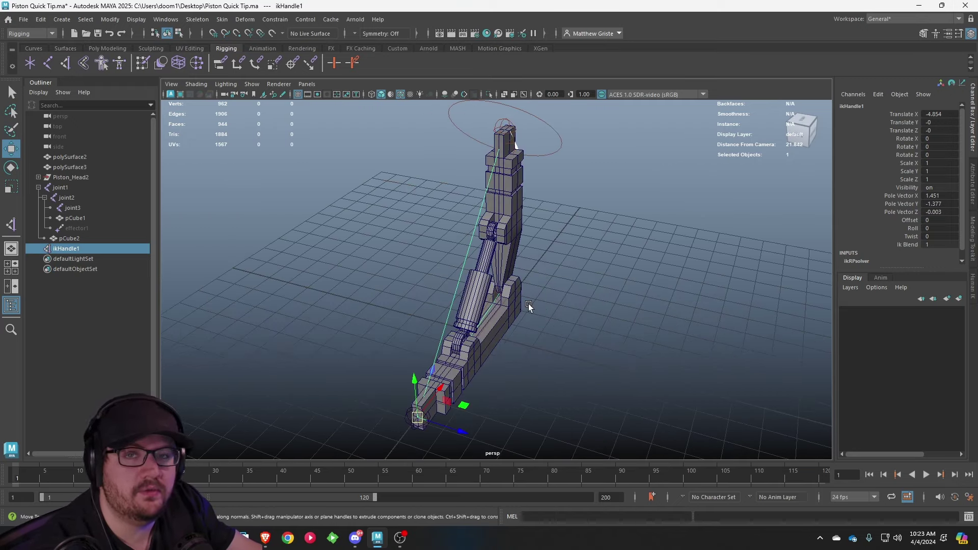
left_click_drag(528, 305, 563, 276, "alt")
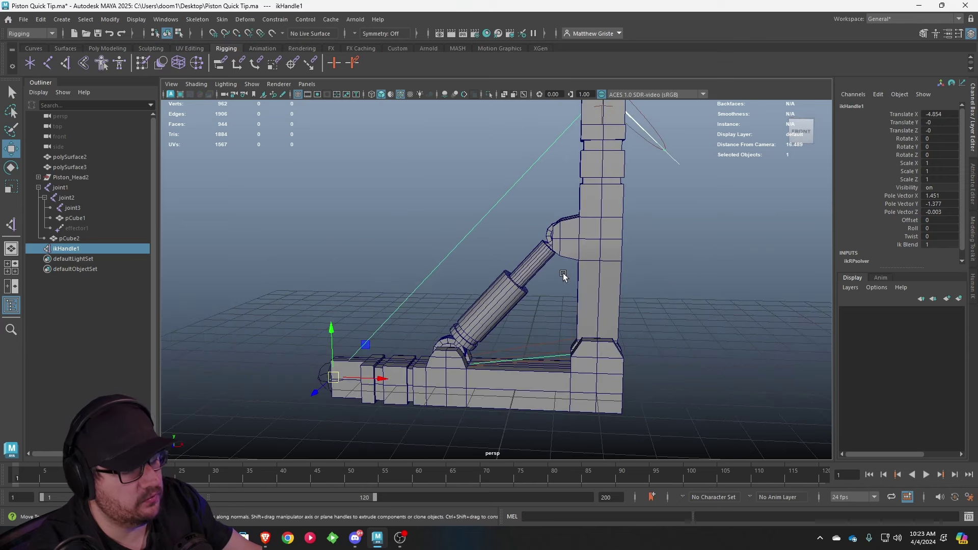
Step: Try moving the lower piston cylinder and the upper piston rod separately, and undo each move
left_click(499, 320)
left_click_drag(448, 359, 493, 431)
key("ctrl+z")
left_click(530, 272)
left_click_drag(559, 238, 552, 288)
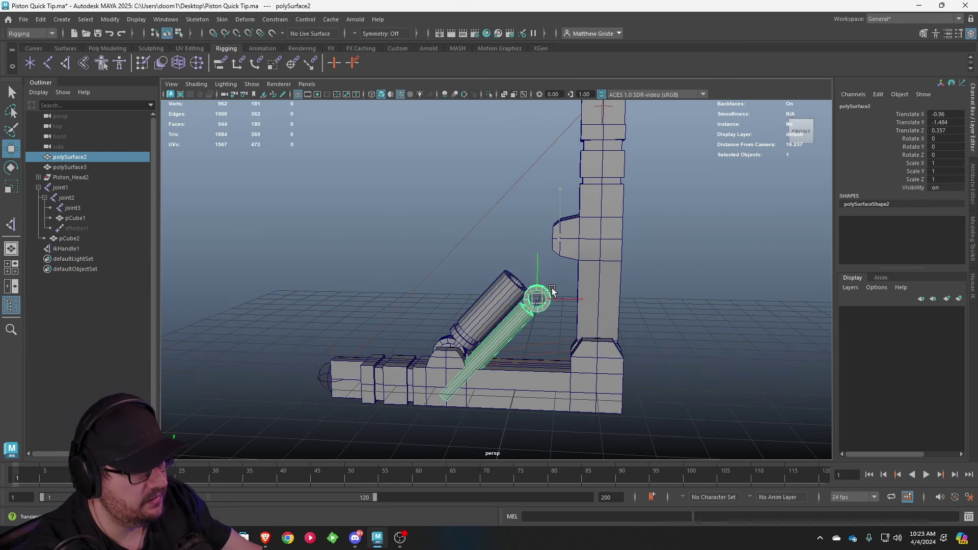
key("ctrl+z")
Step: Create an aim constraint that points the upper piston rod (polySurface2) at the lower cylinder (polySurface3), with Maintain offset on
left_click_drag(723, 295, 509, 296, "alt")
left_click(520, 291)
left_click(548, 240)
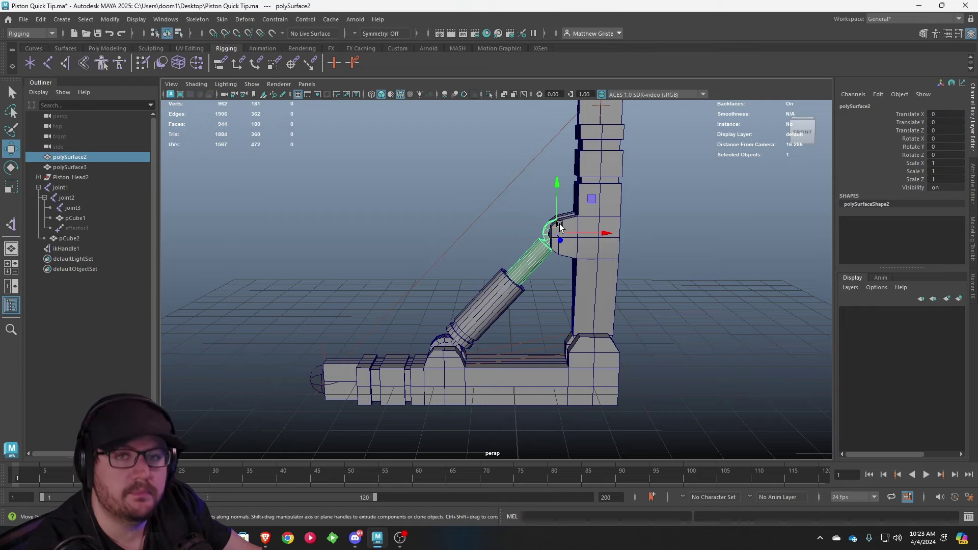
left_click_drag(548, 232, 583, 230, "alt")
left_click_drag(510, 215, 434, 284, "alt")
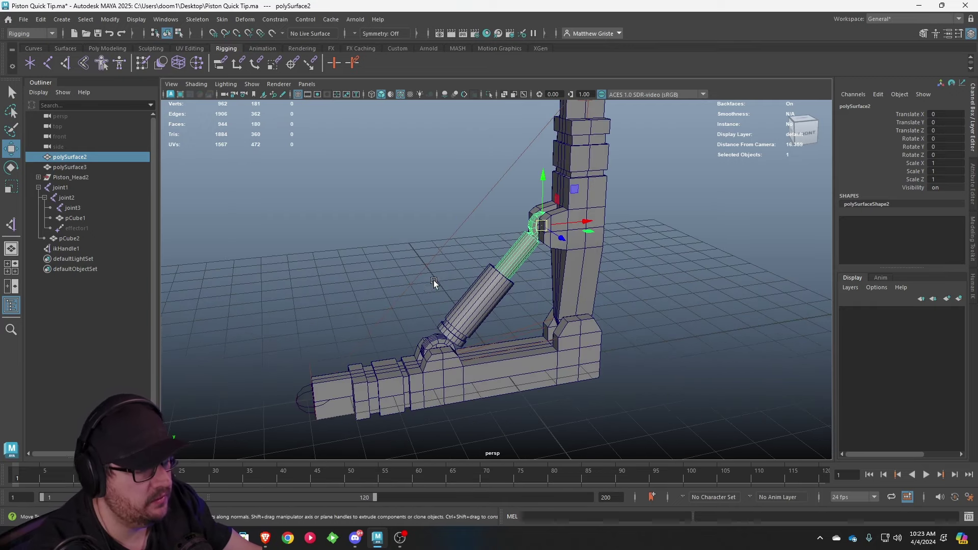
left_click(472, 298, "shift")
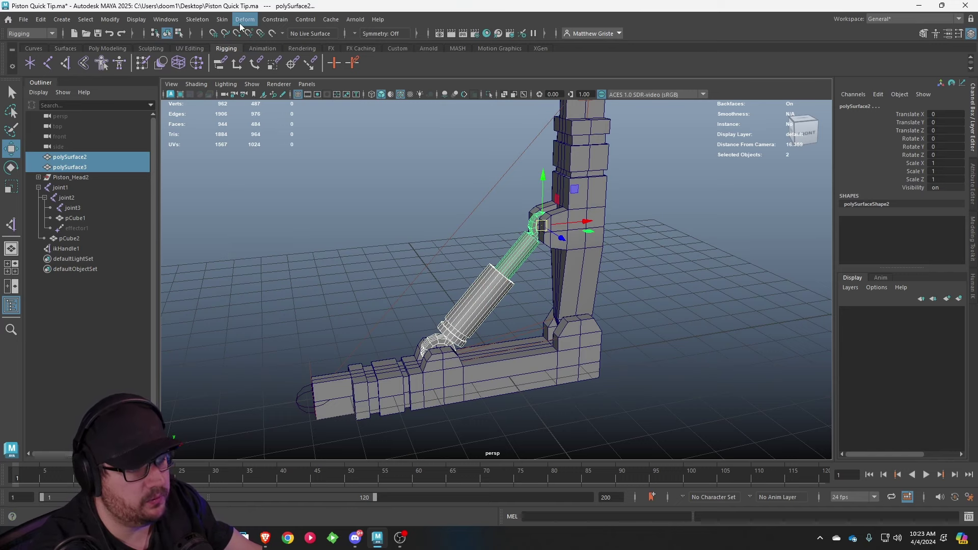
left_click(274, 20)
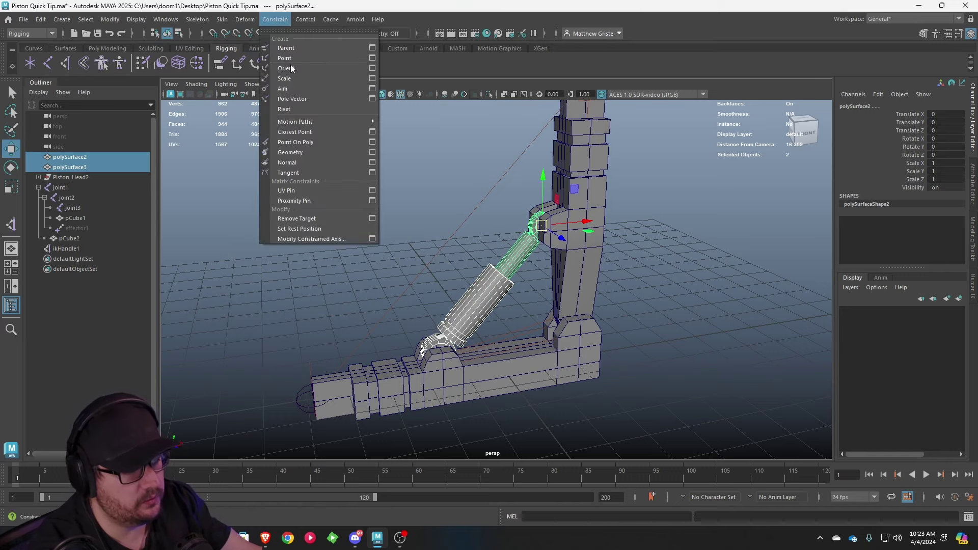
left_click(372, 90)
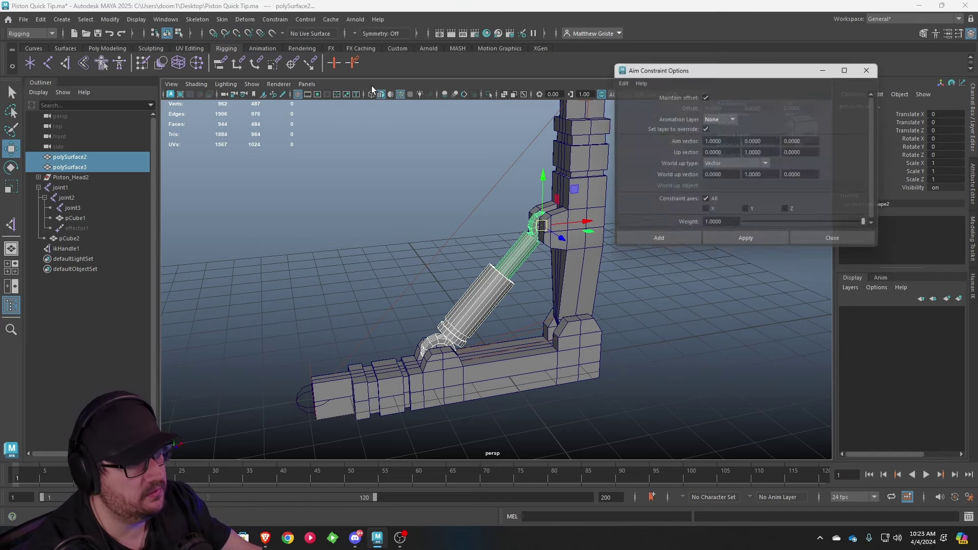
left_click_drag(657, 68, 372, 120)
left_click(340, 133)
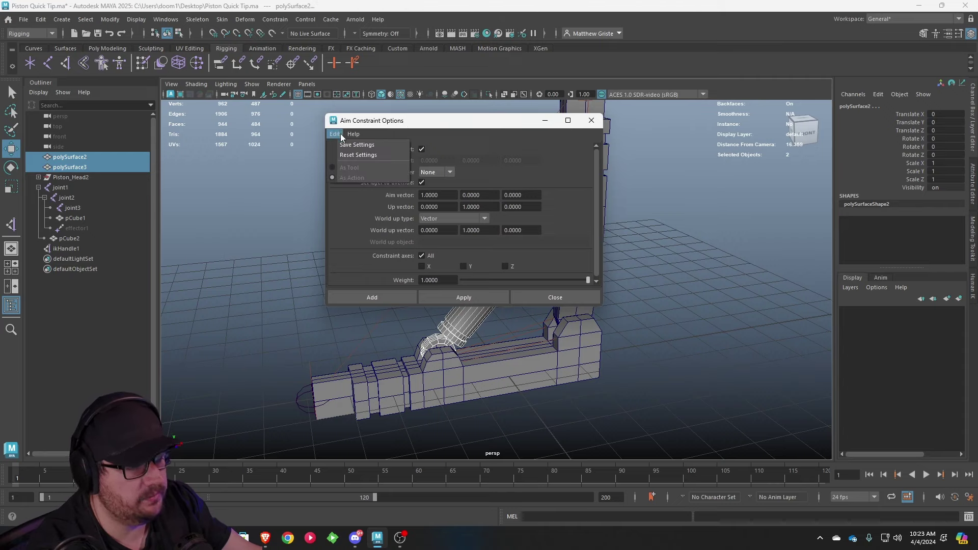
left_click(379, 126)
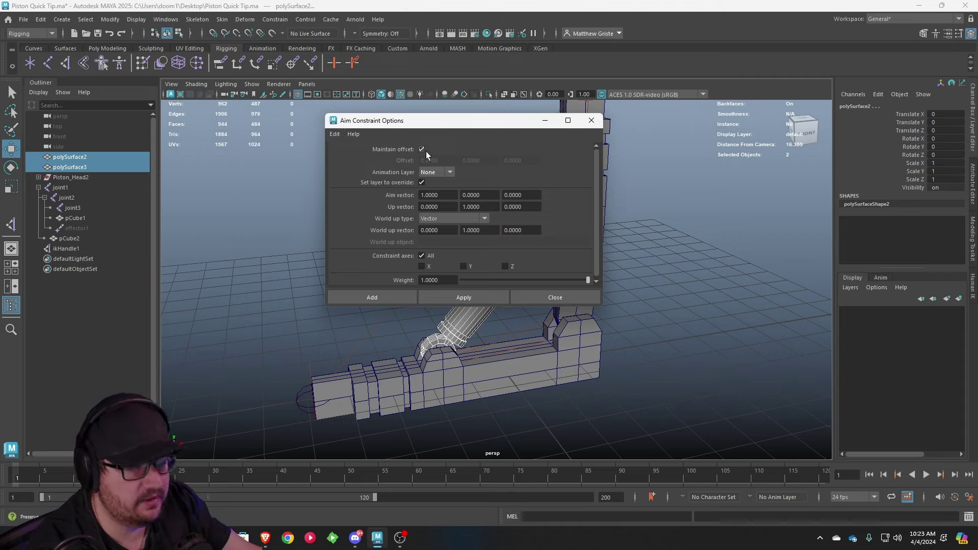
left_click(488, 298)
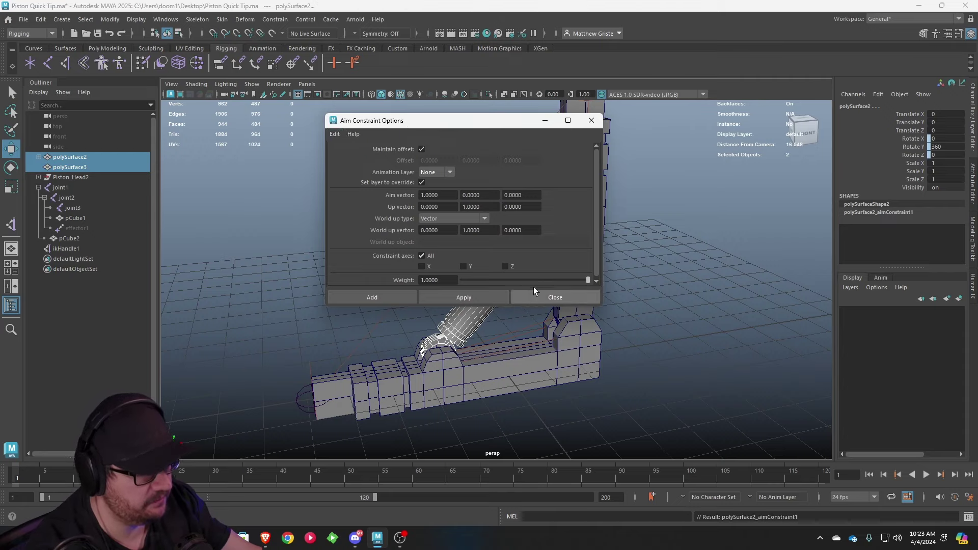
Step: Create the reverse aim constraint so the lower cylinder (polySurface3) points at the upper rod, with the offset maintained, and close the options
left_click_drag(494, 121, 763, 69)
left_click_drag(511, 269, 478, 255, "alt")
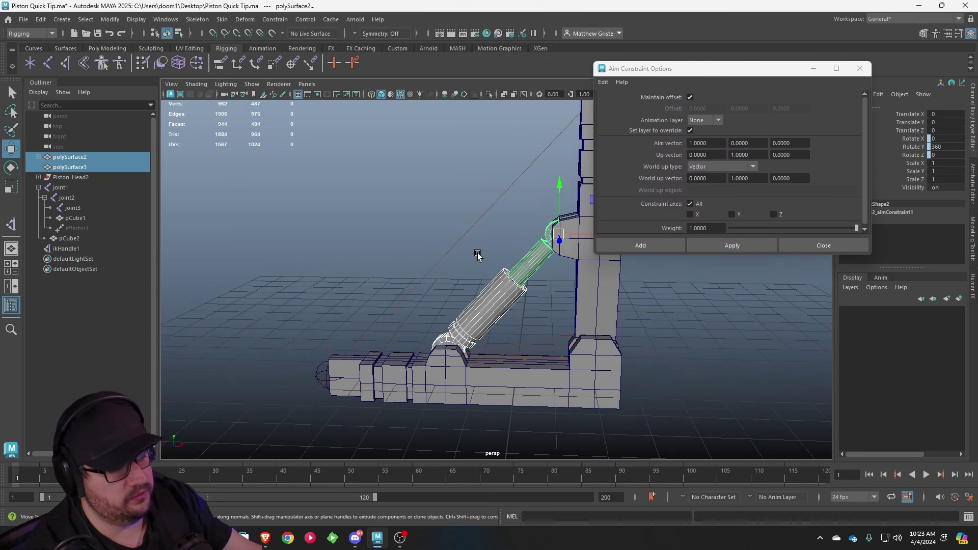
left_click(534, 258)
left_click(490, 305, "shift")
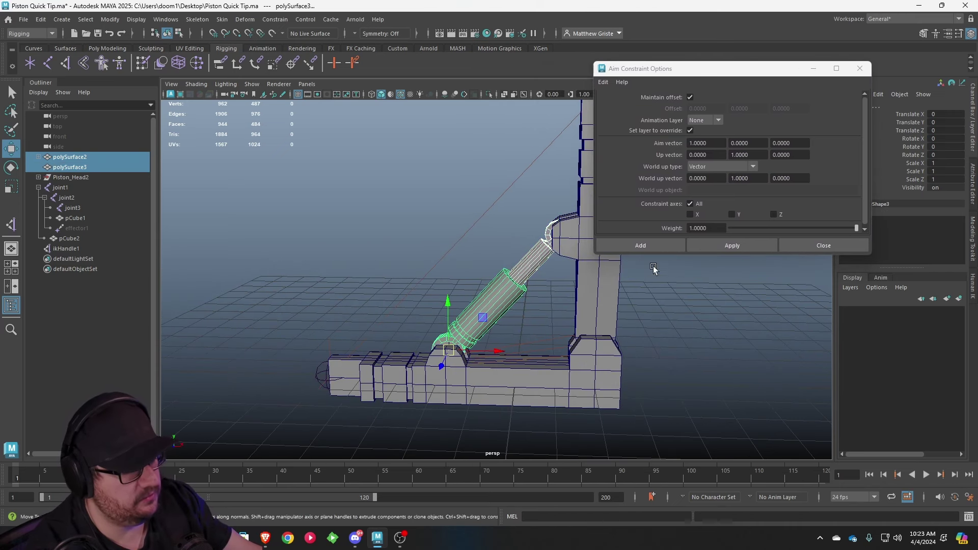
left_click(712, 245)
left_click(830, 249)
Step: Try moving the piston cylinder and rod to test how they aim at each other, and undo the moves
left_click_drag(575, 300, 649, 388, "alt")
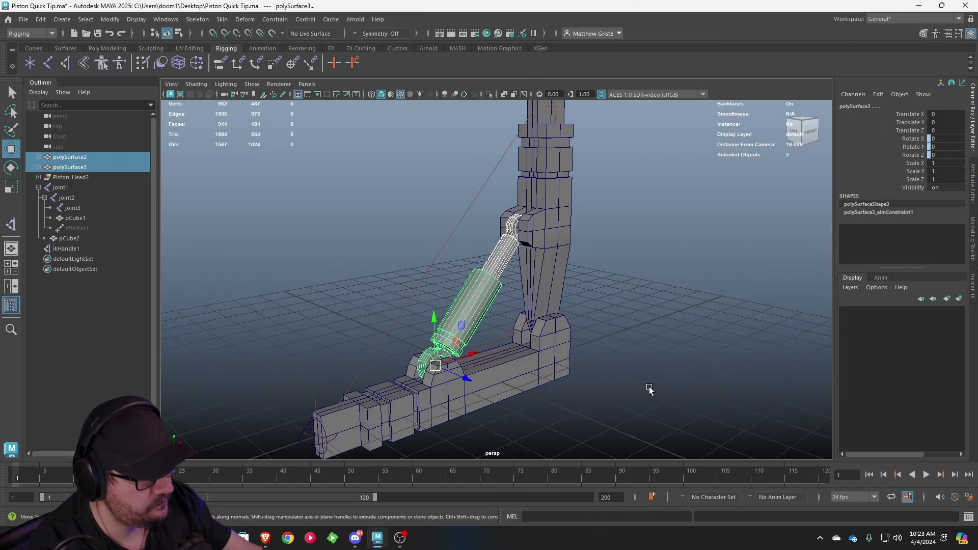
left_click(649, 389)
left_click(471, 331)
left_click_drag(547, 348, 466, 352, "alt")
scroll(493, 348, "up", 2)
key("ctrl+z")
left_click(567, 233)
left_click_drag(657, 207, 731, 222)
key("ctrl+z")
left_click_drag(650, 213, 597, 276)
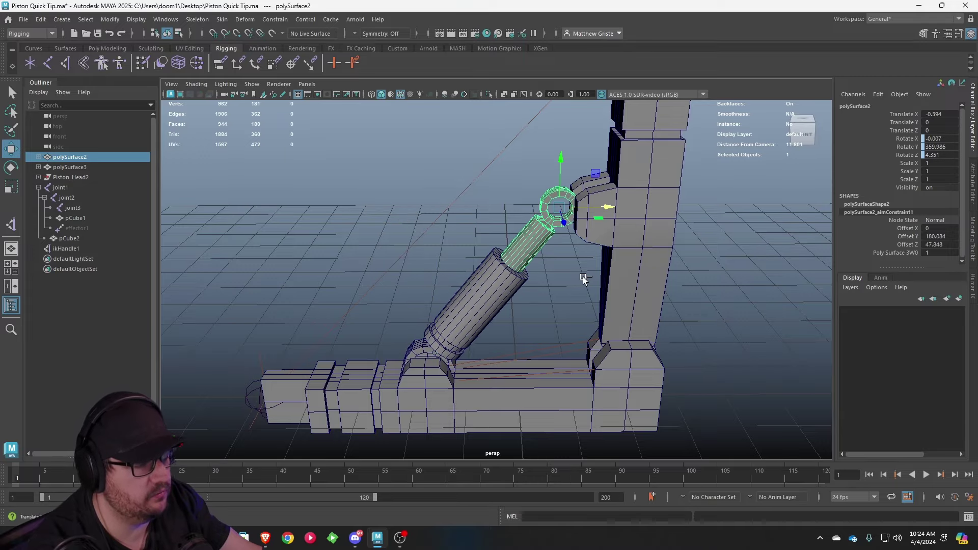
key("ctrl+z")
Step: Try moving ikHandle1 inward and upward to test whether the aim-constrained piston follows the arms, and undo both moves
scroll(534, 299, "down", 6)
left_click_drag(563, 310, 477, 308, "alt")
scroll(591, 304, "up", 2)
left_click(344, 345)
middle_click_drag(348, 365, 417, 379)
key("ctrl+z")
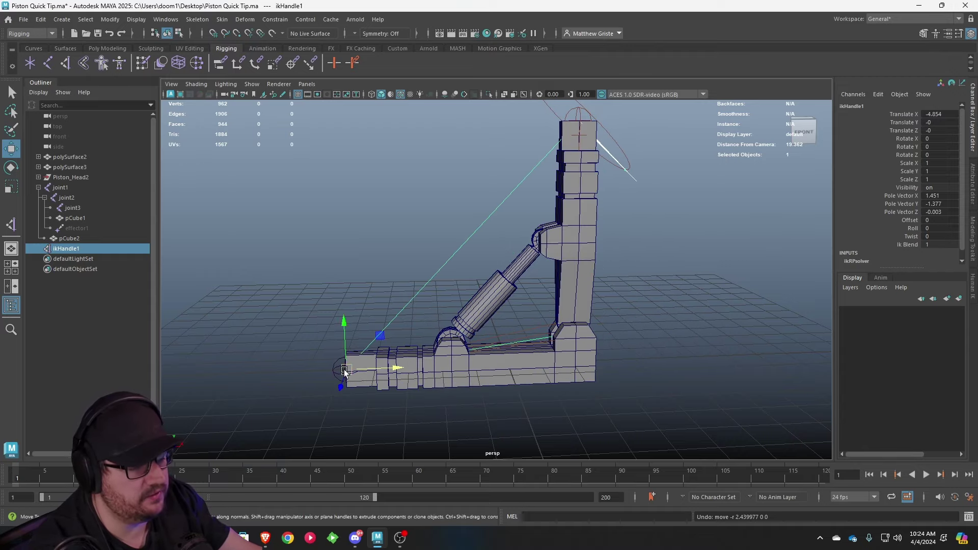
left_click_drag(344, 371, 328, 286)
key("ctrl+z")
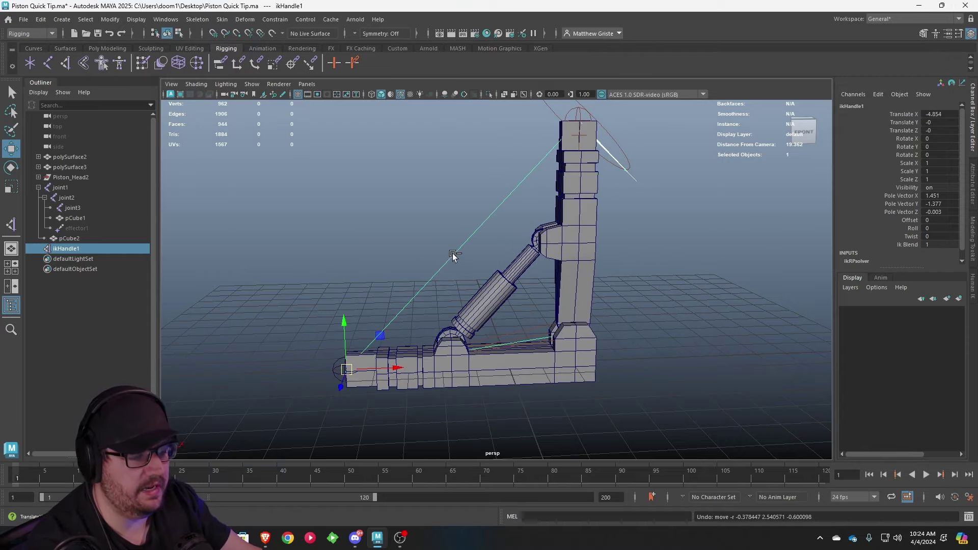
Step: Parent the upper piston rod (polySurface2) to joint1 of the upper arm
left_click_drag(626, 275, 459, 310, "alt")
right_click_drag(459, 310, 509, 301, "alt")
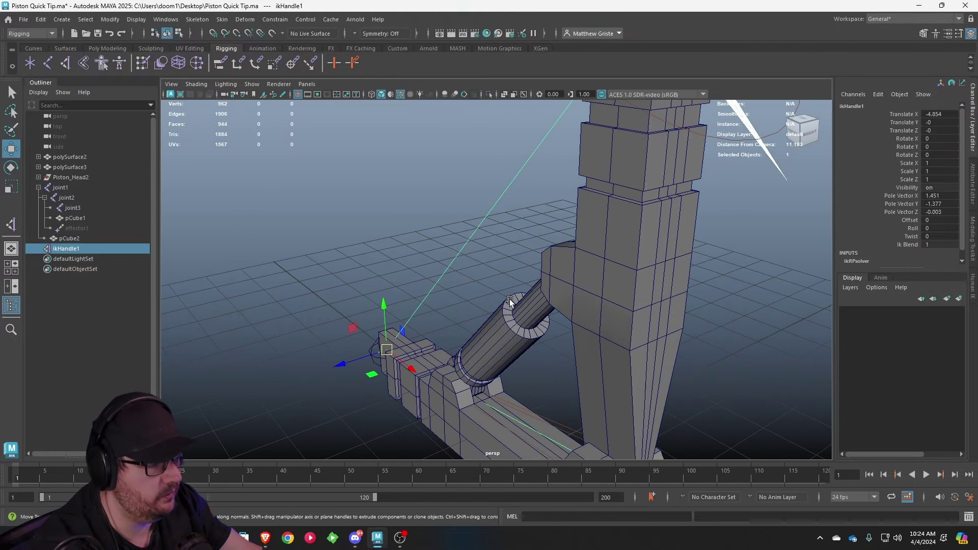
left_click_drag(509, 301, 560, 284, "alt")
middle_click_drag(536, 314, 459, 256, "alt")
scroll(444, 255, "up", 3)
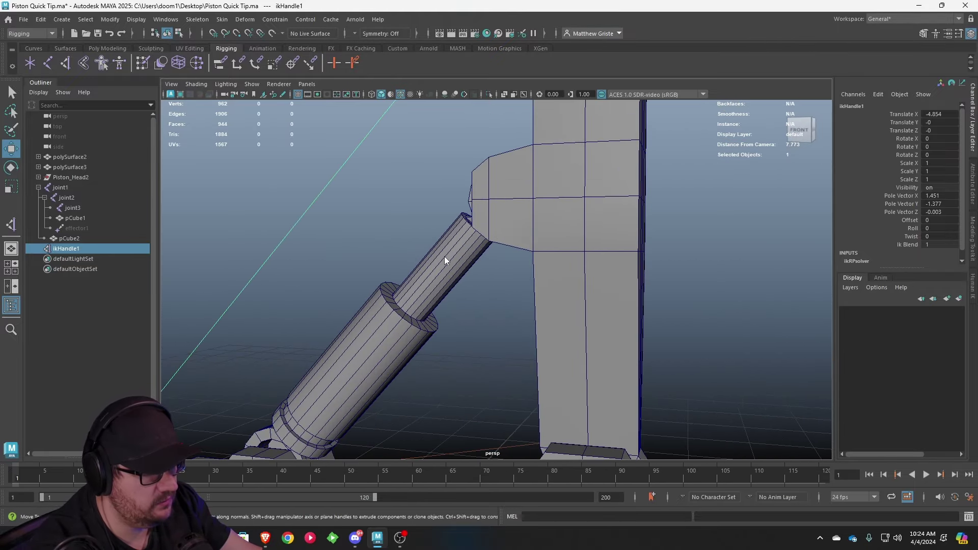
key("space")
key("space")
scroll(544, 389, "up", 6)
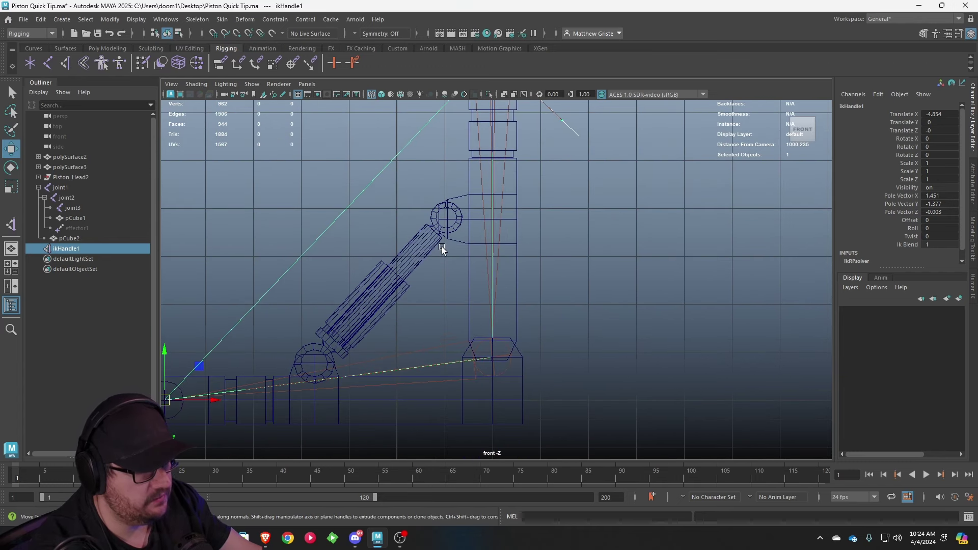
left_click(394, 213)
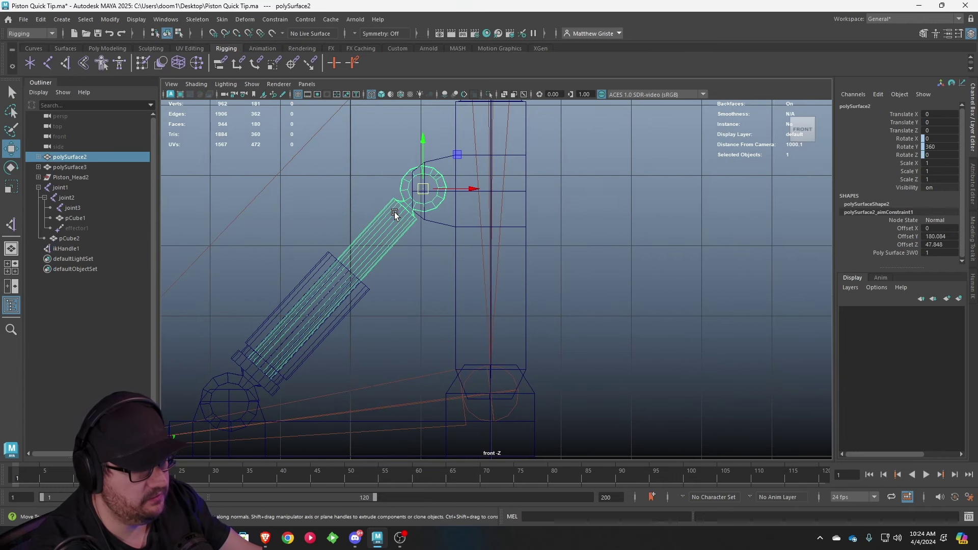
left_click(498, 238, "shift")
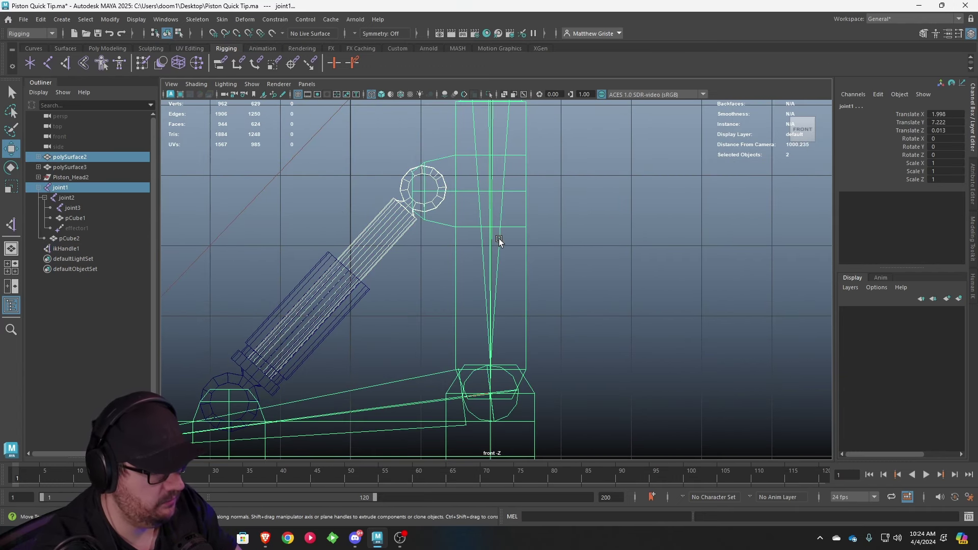
key("p")
Step: Parent the lower piston cylinder (polySurface3) to joint2 of the lower arm
scroll(400, 330, "down", 5)
scroll(367, 317, "up", 2)
middle_click_drag(333, 305, 391, 233, "alt")
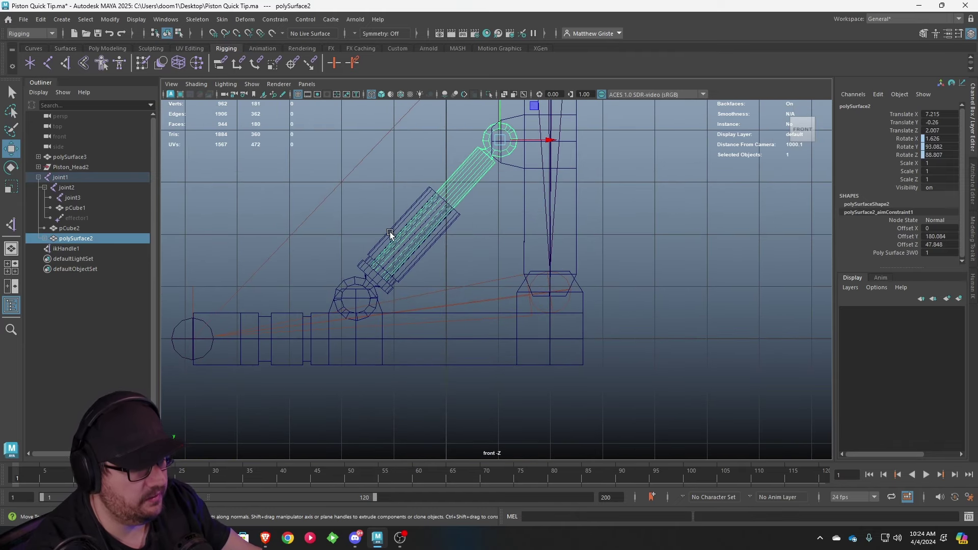
left_click(391, 232)
left_click(476, 284, "shift")
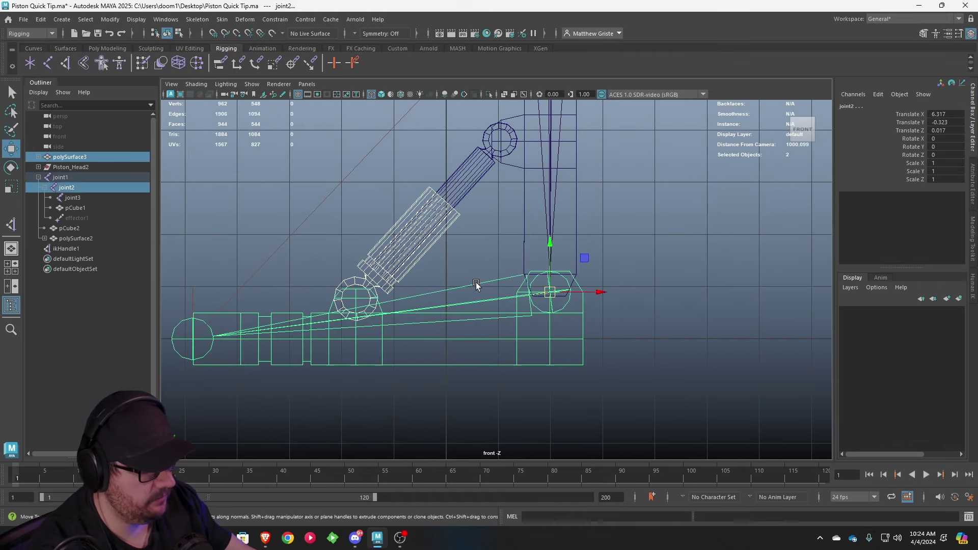
key("p")
Step: Try moving ikHandle1 in the perspective view to test the piston parented to the joints, and undo the move
key("space")
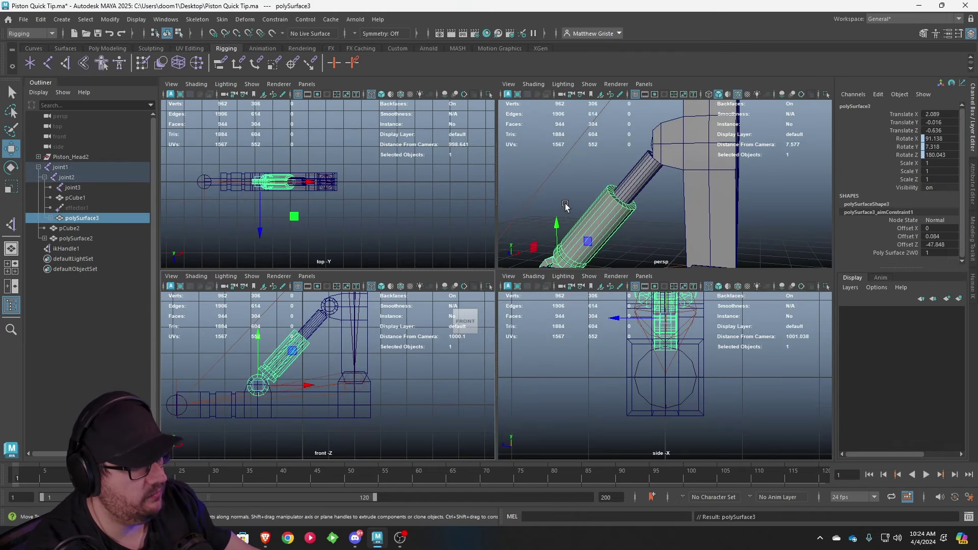
key("space")
scroll(547, 259, "down", 5)
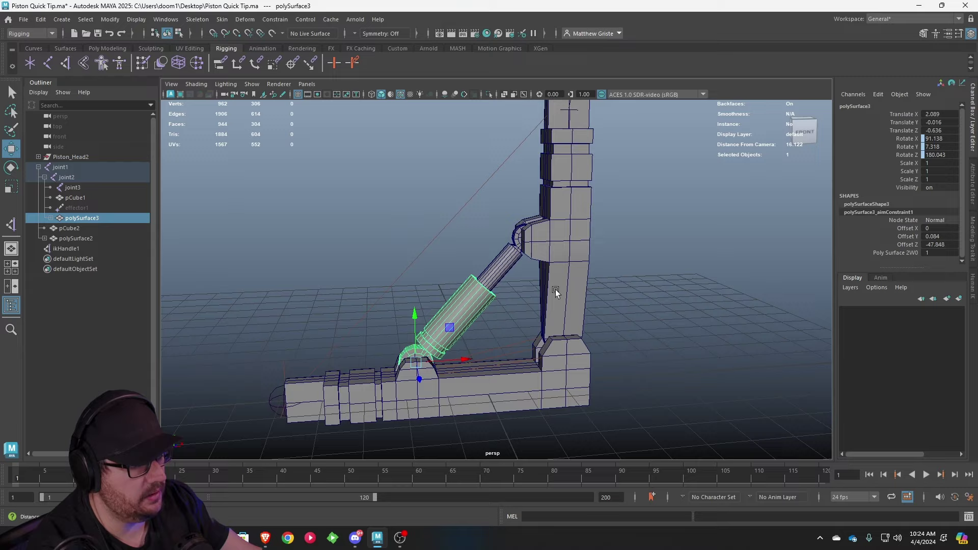
left_click(389, 332)
middle_click_drag(513, 308, 421, 342, "alt")
left_click_drag(334, 379, 302, 362)
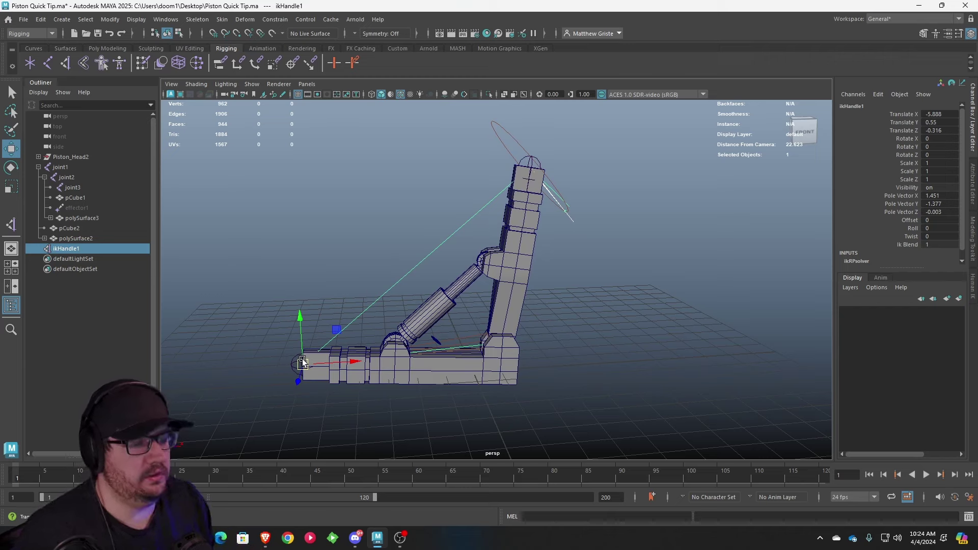
key("ctrl+z")
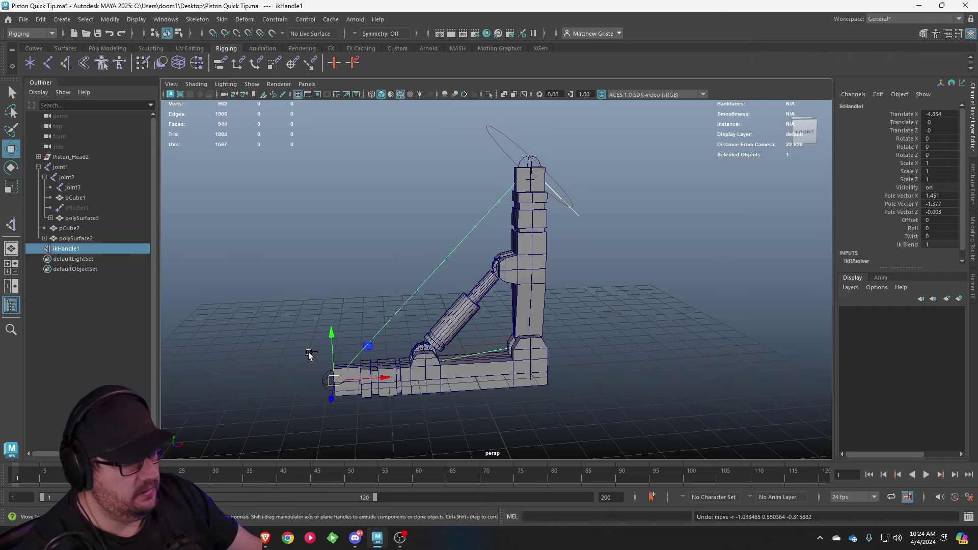